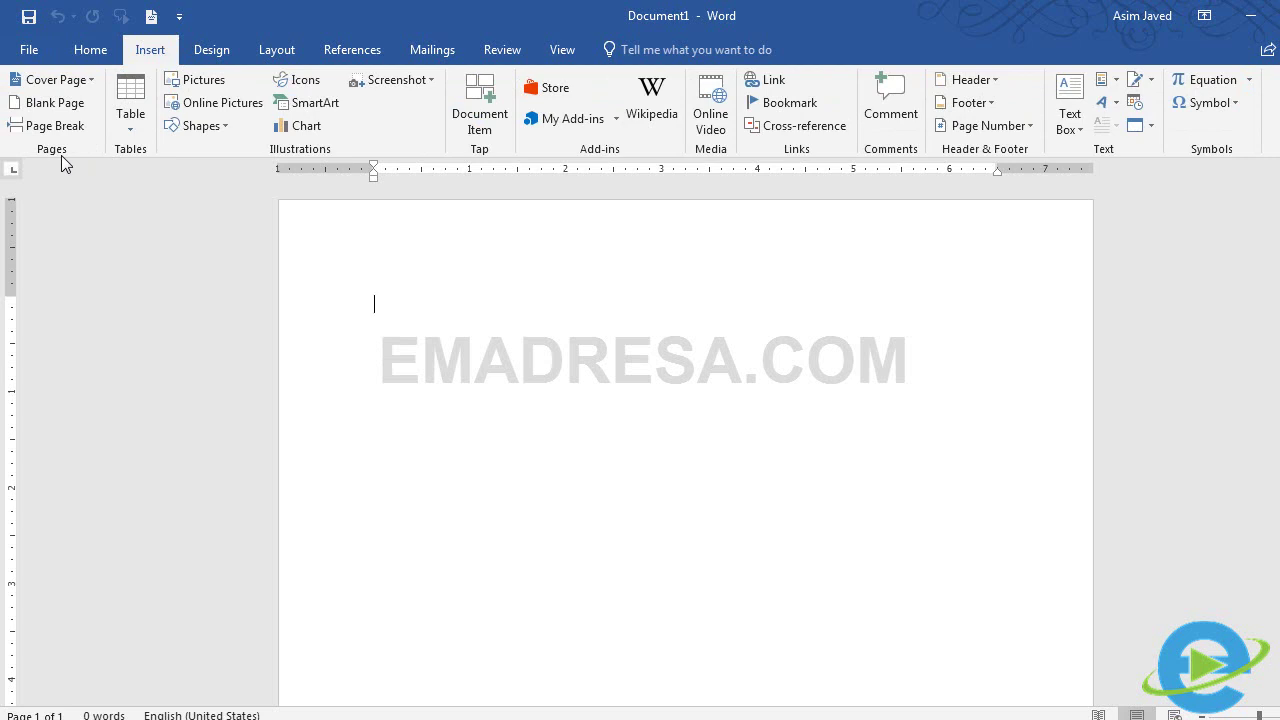
- Subscribe to Emadresa Urdu Tutorials on YouTube with all notifications on, then return to Word
click(408, 640)
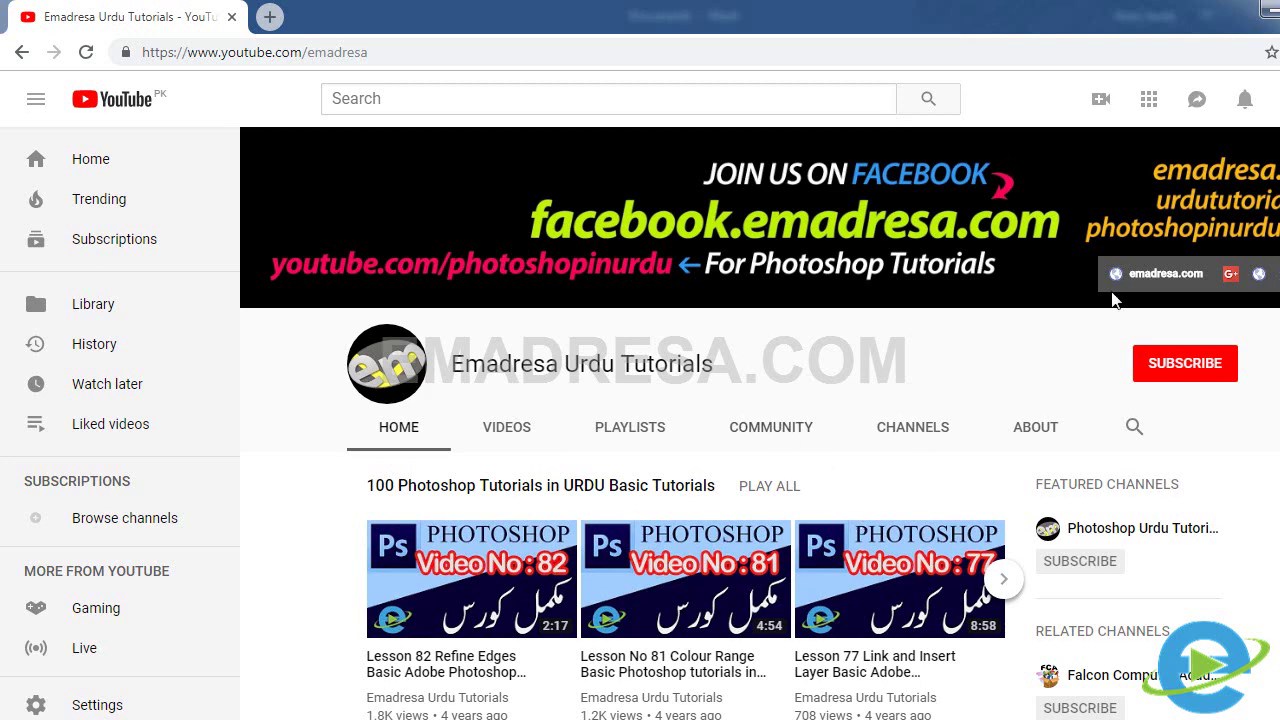
click(1153, 368)
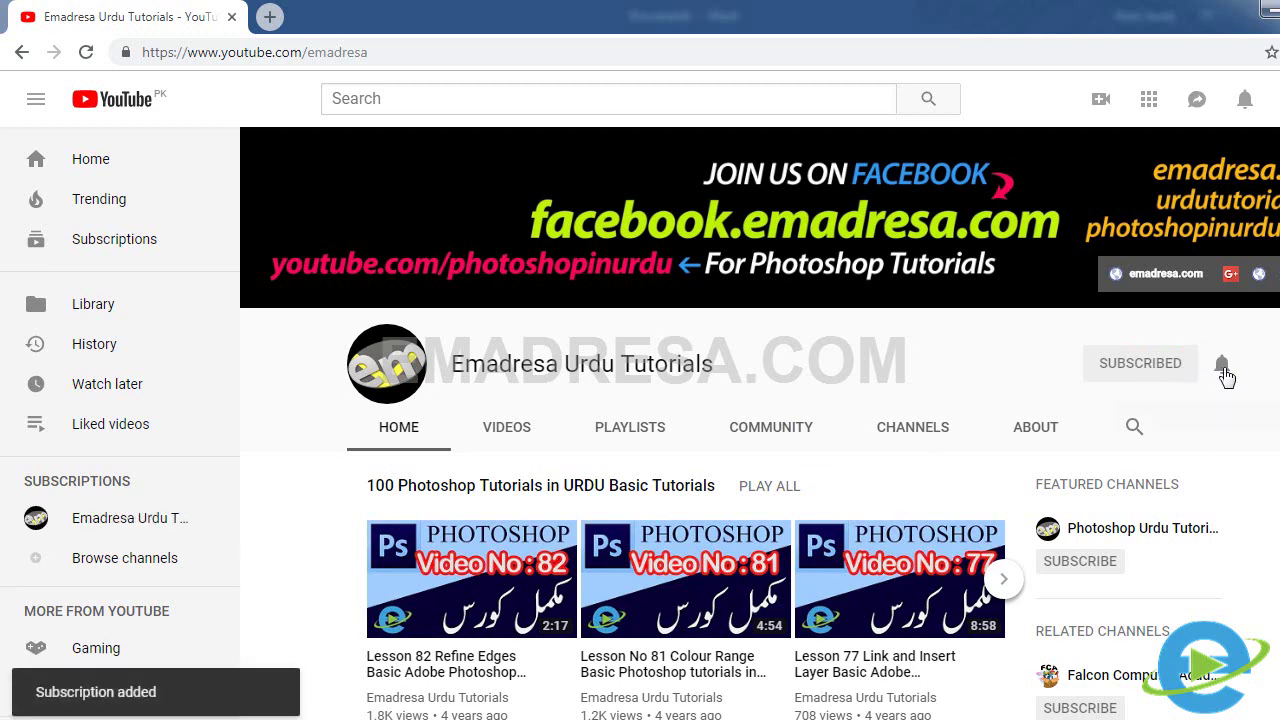
click(1222, 366)
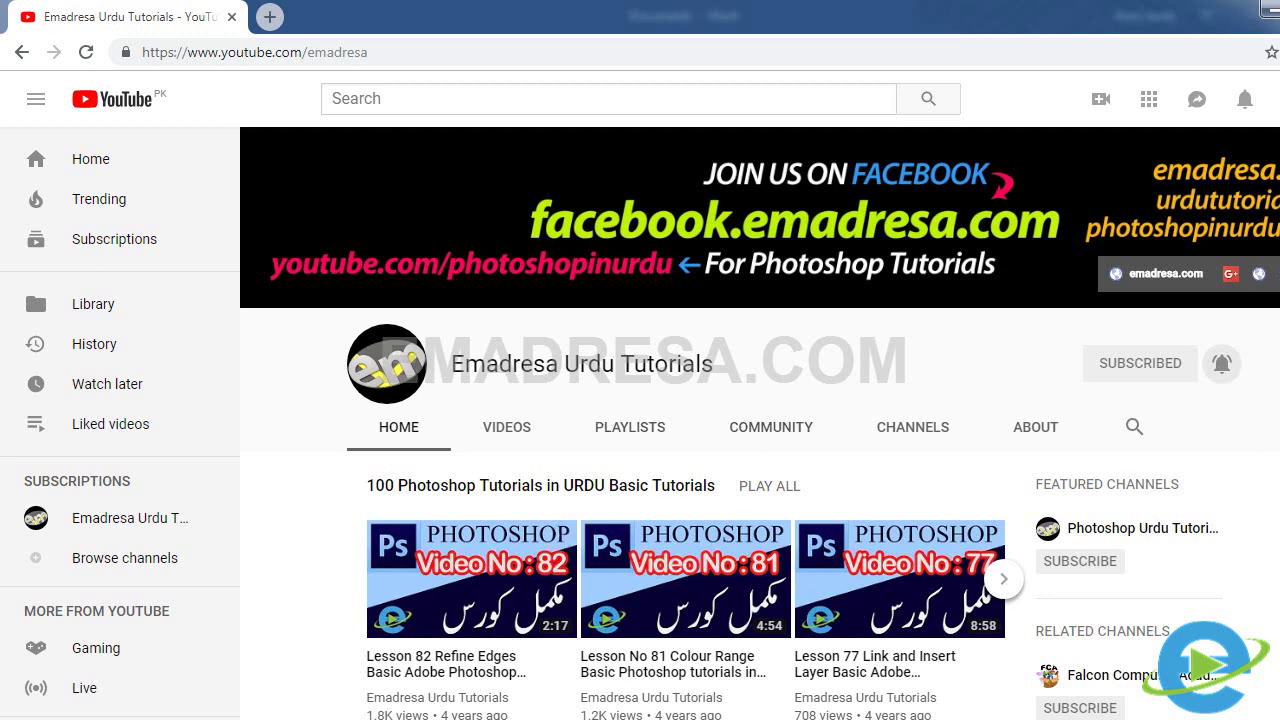
key(alt+Tab)
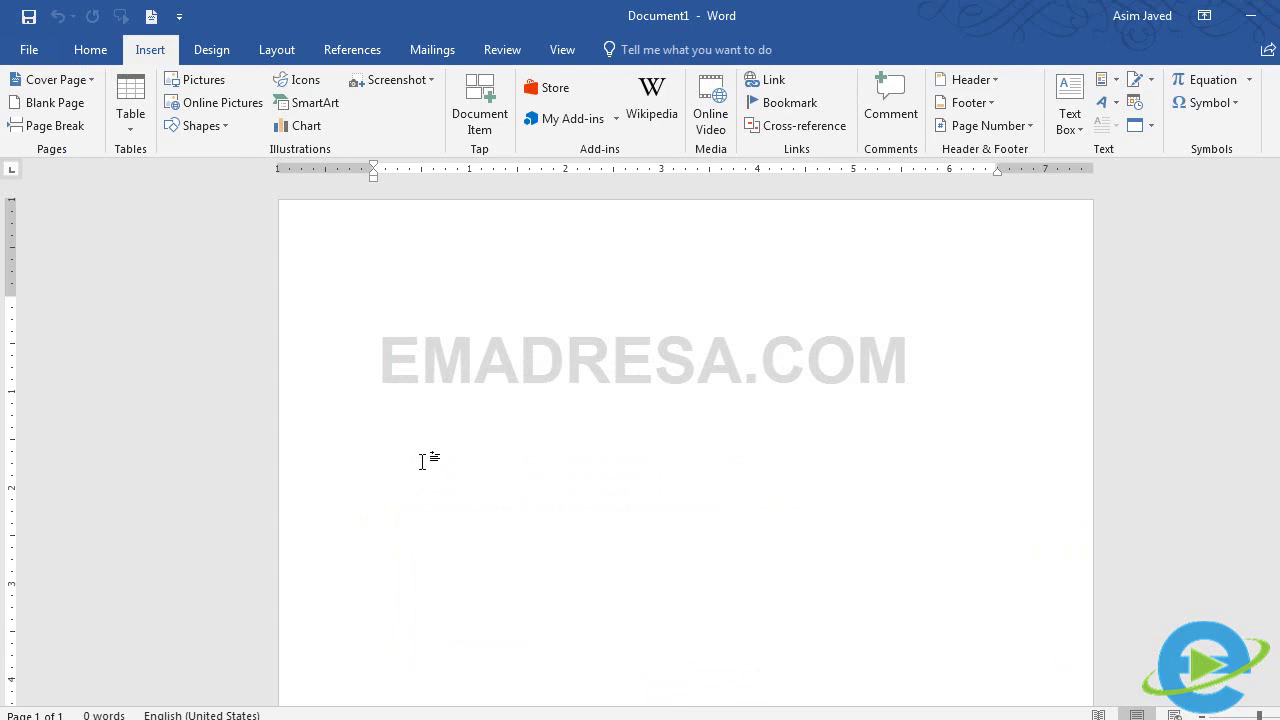
- Go from the Home tab to the Insert tab and open the built-in Cover Page gallery
click(101, 53)
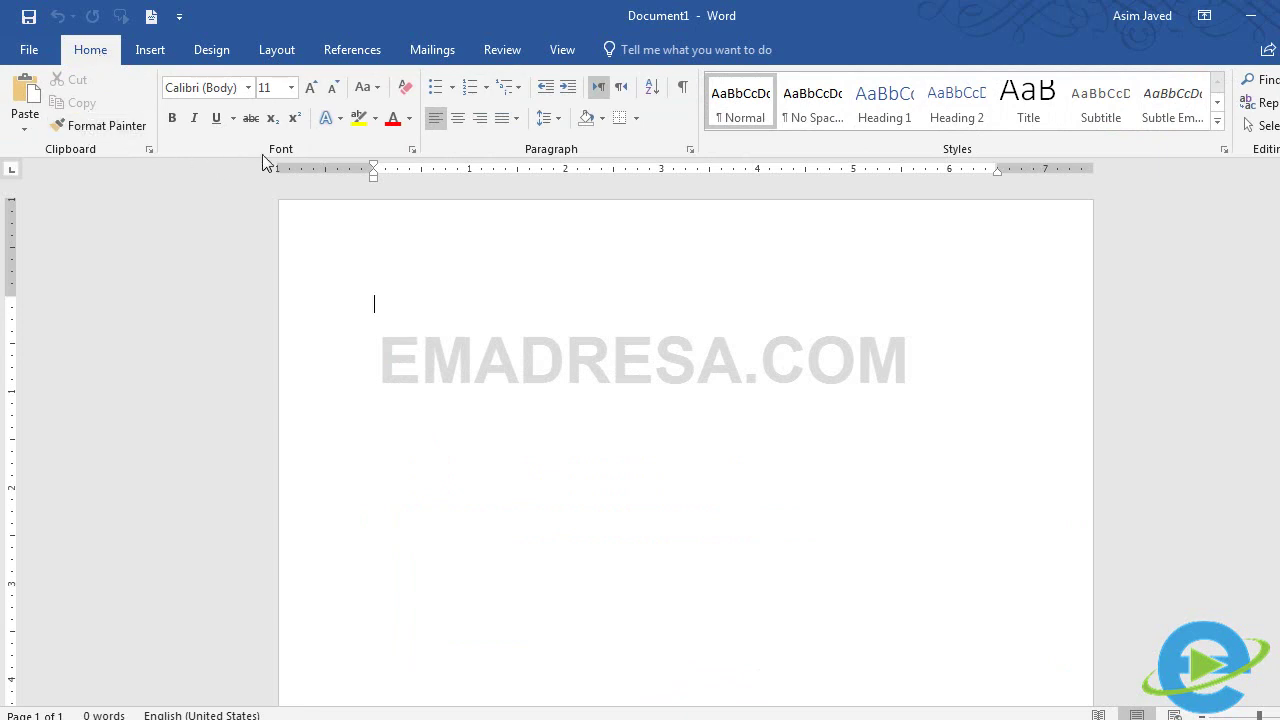
click(156, 56)
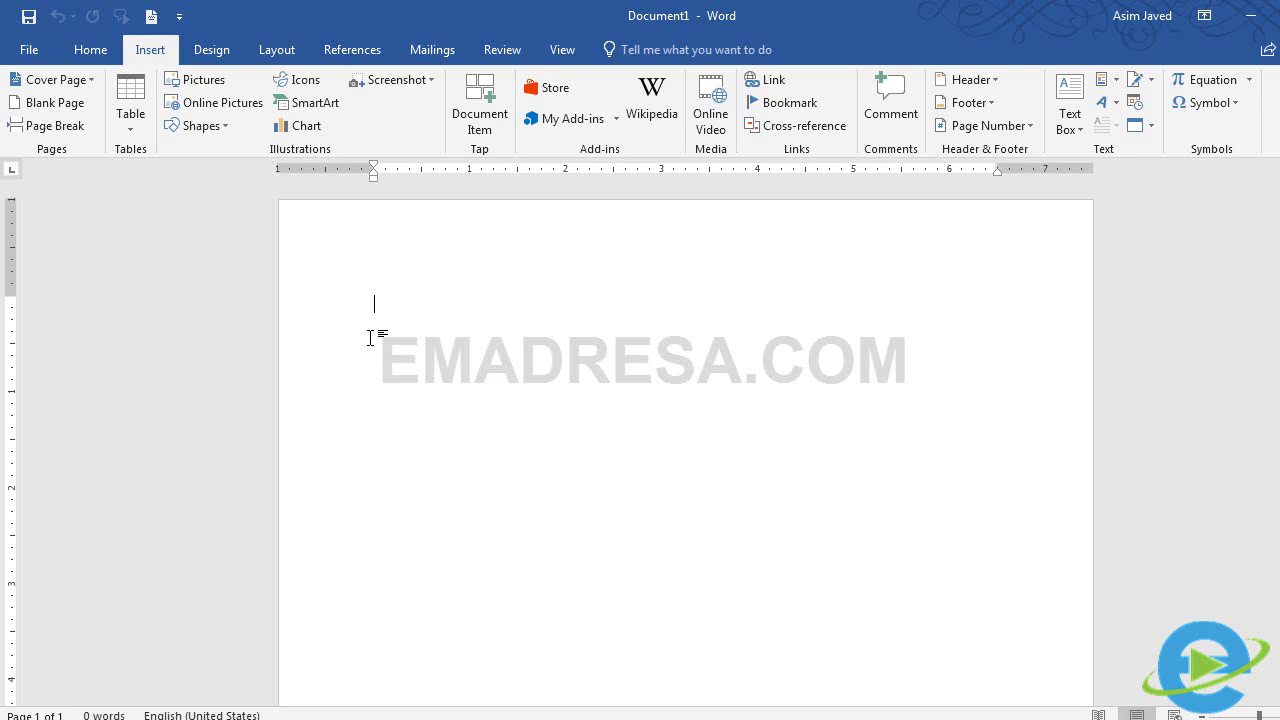
click(94, 78)
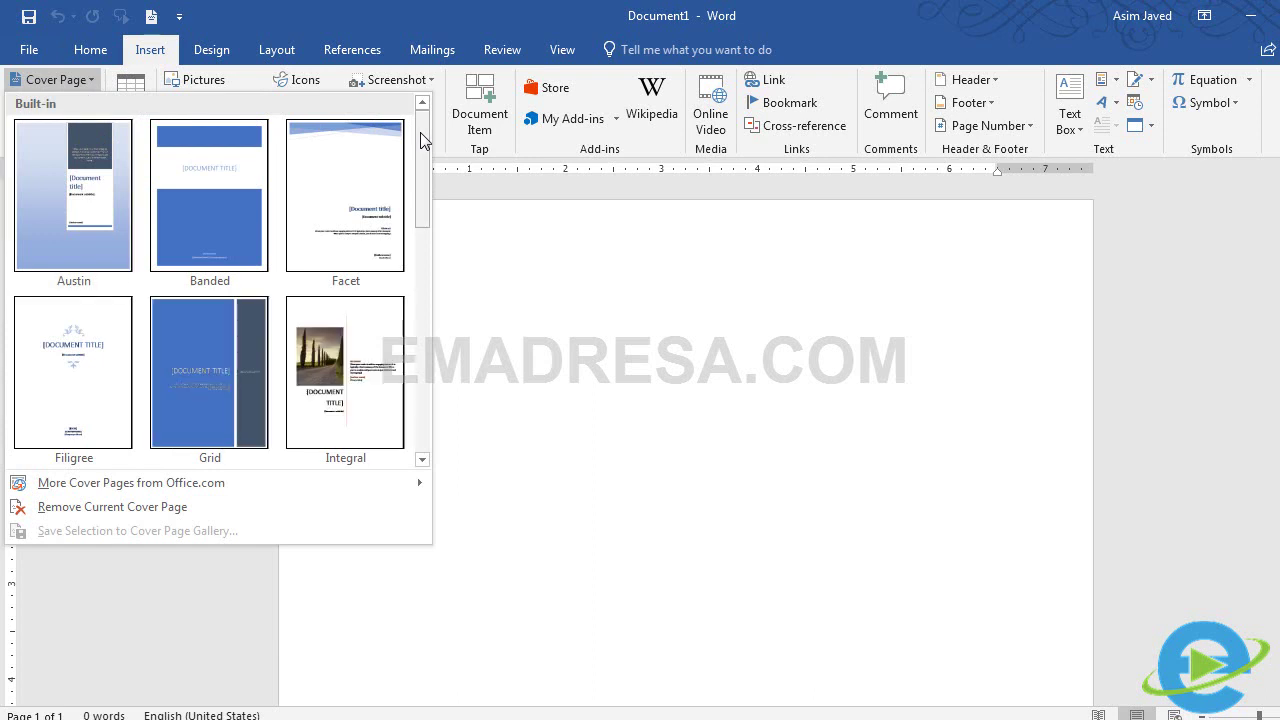
- Browse the cover designs, insert the Integral cover page and select its photo
drag(422, 141, 421, 105)
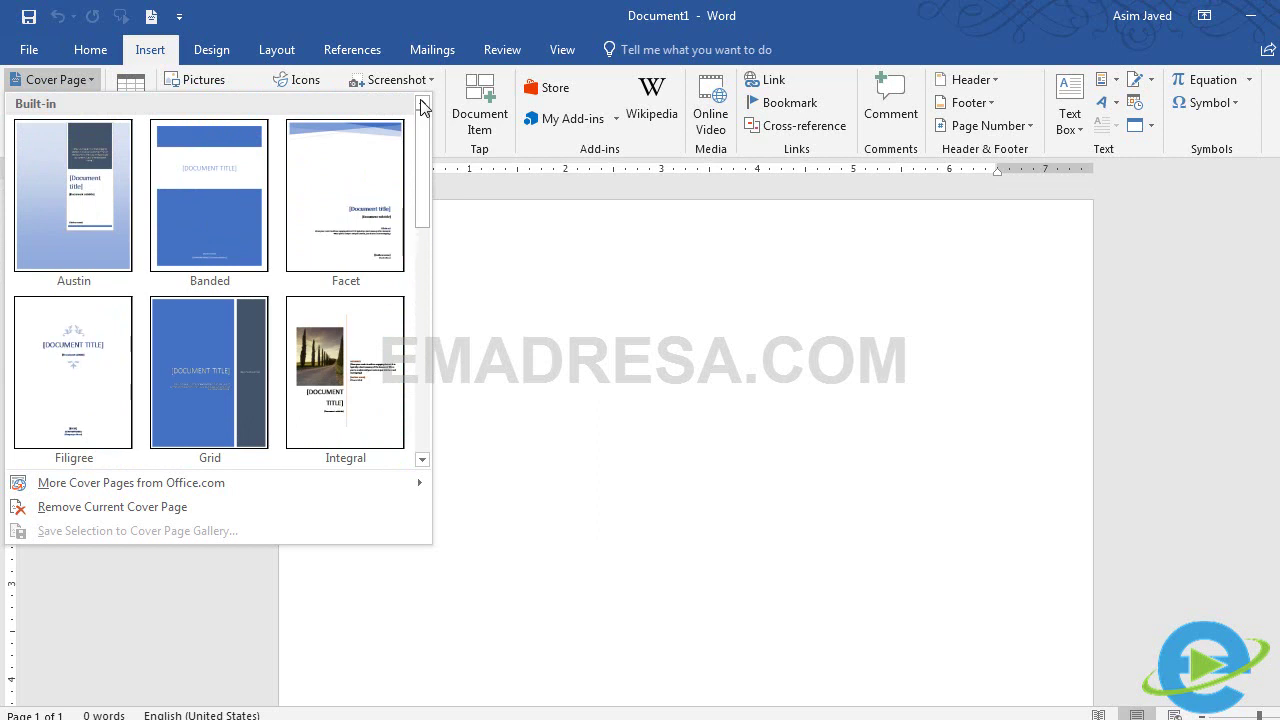
click(516, 395)
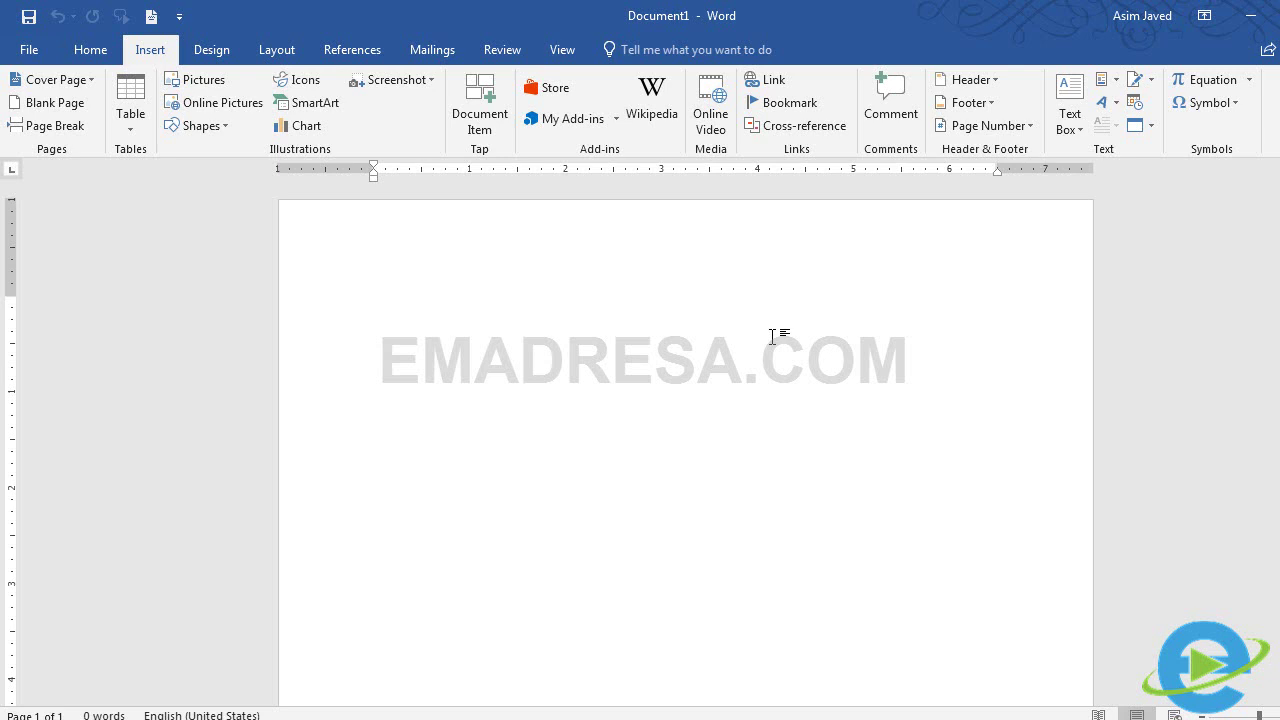
click(92, 79)
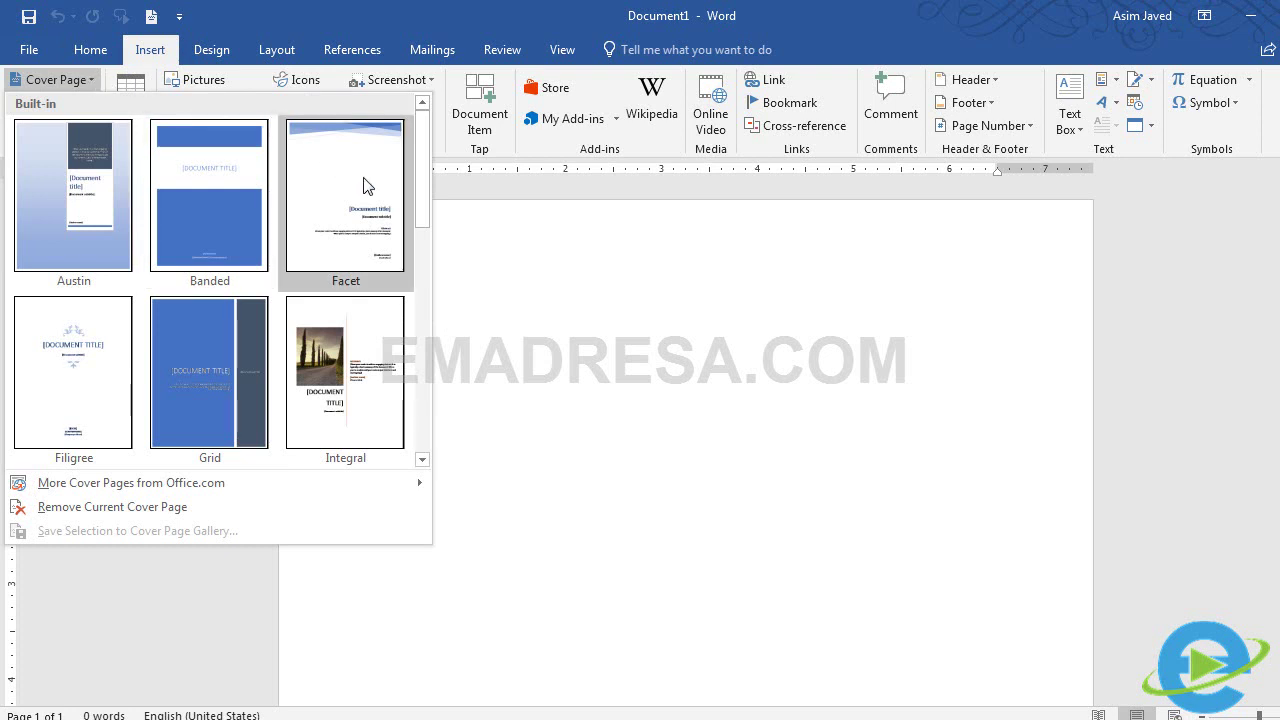
mouse_move(422, 235)
mouse_down()
mouse_move(428, 314)
mouse_move(426, 243)
mouse_up()
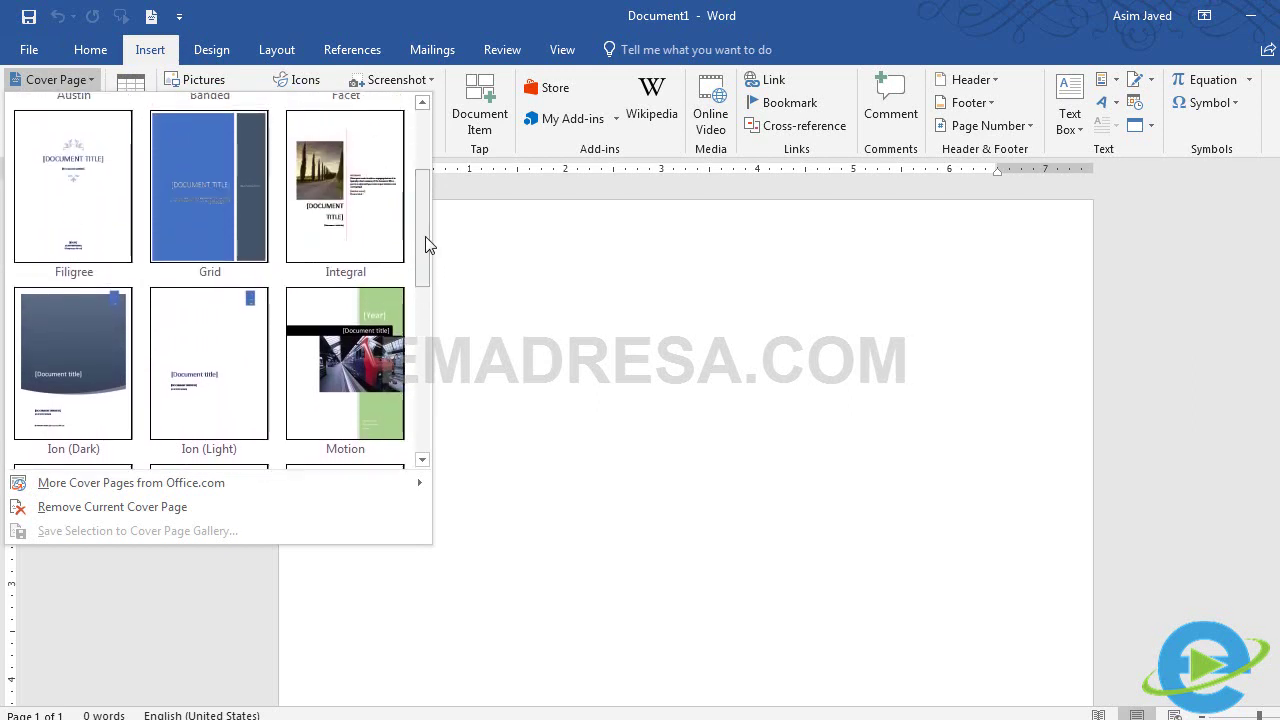
click(310, 160)
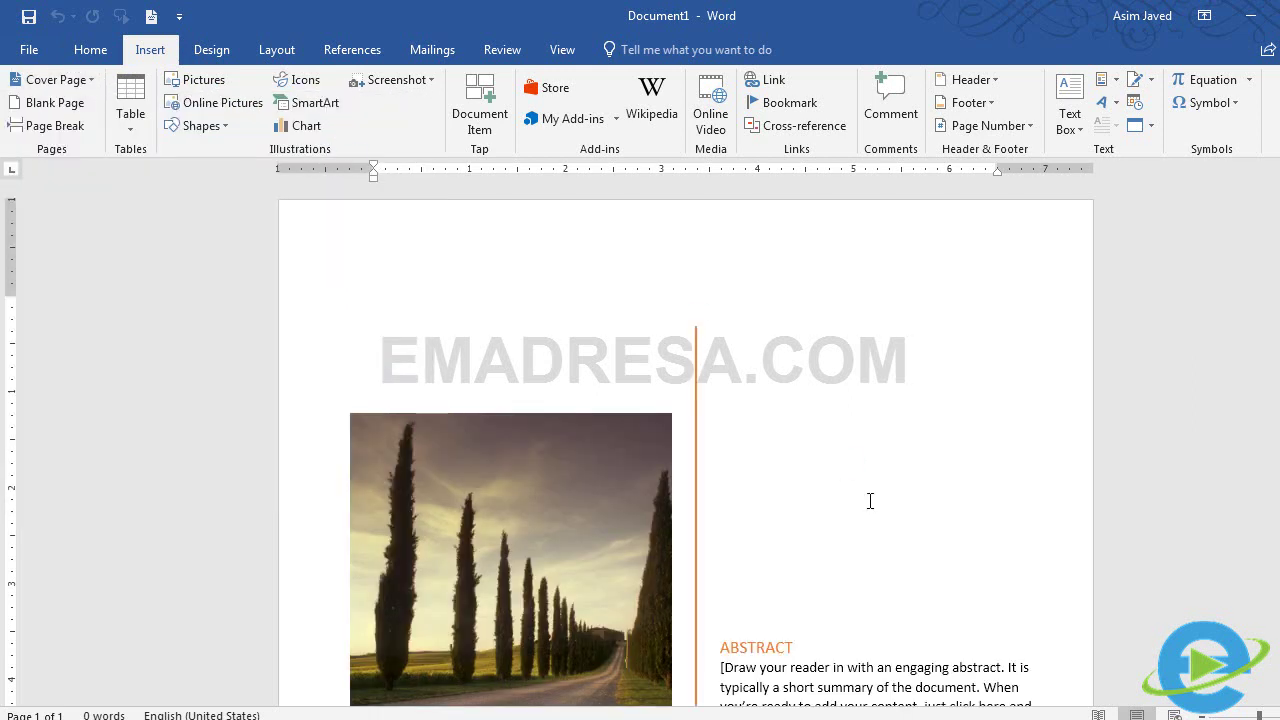
scroll(640, 450, down, 3)
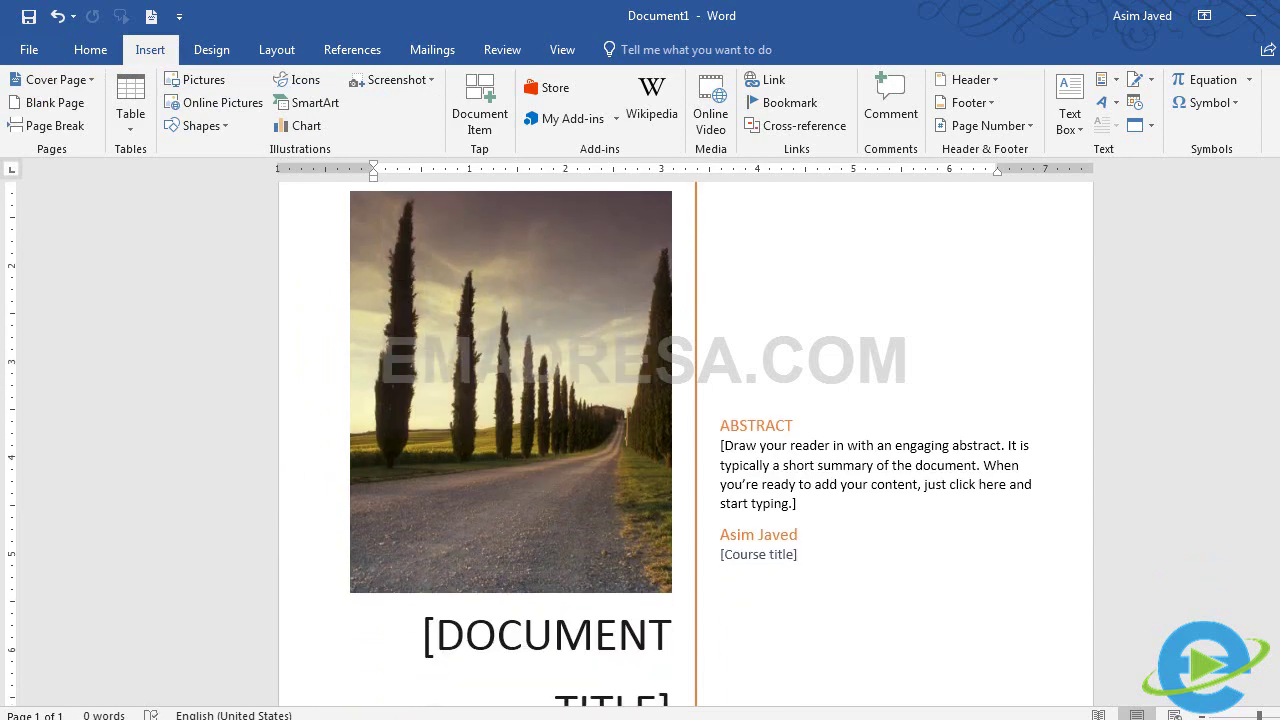
click(567, 382)
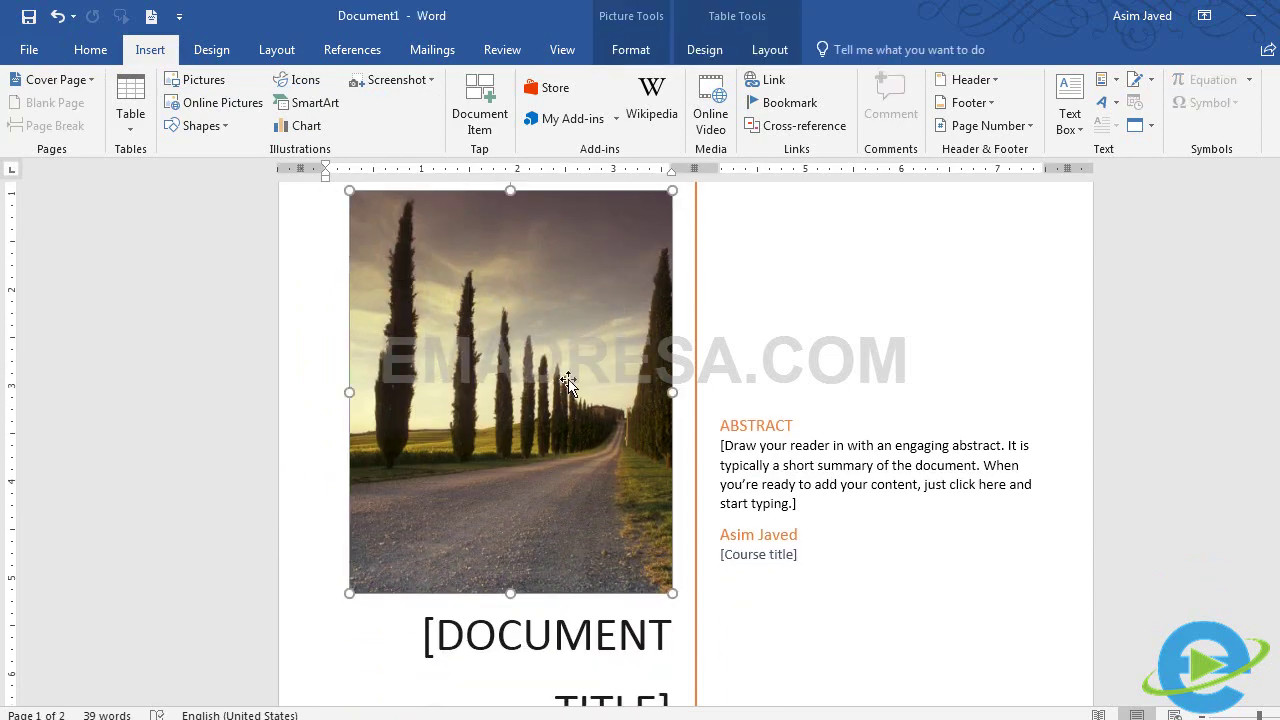
- Delete the cover photo and insert the Photoshop Black Belt DVD cover image from file
key(Delete)
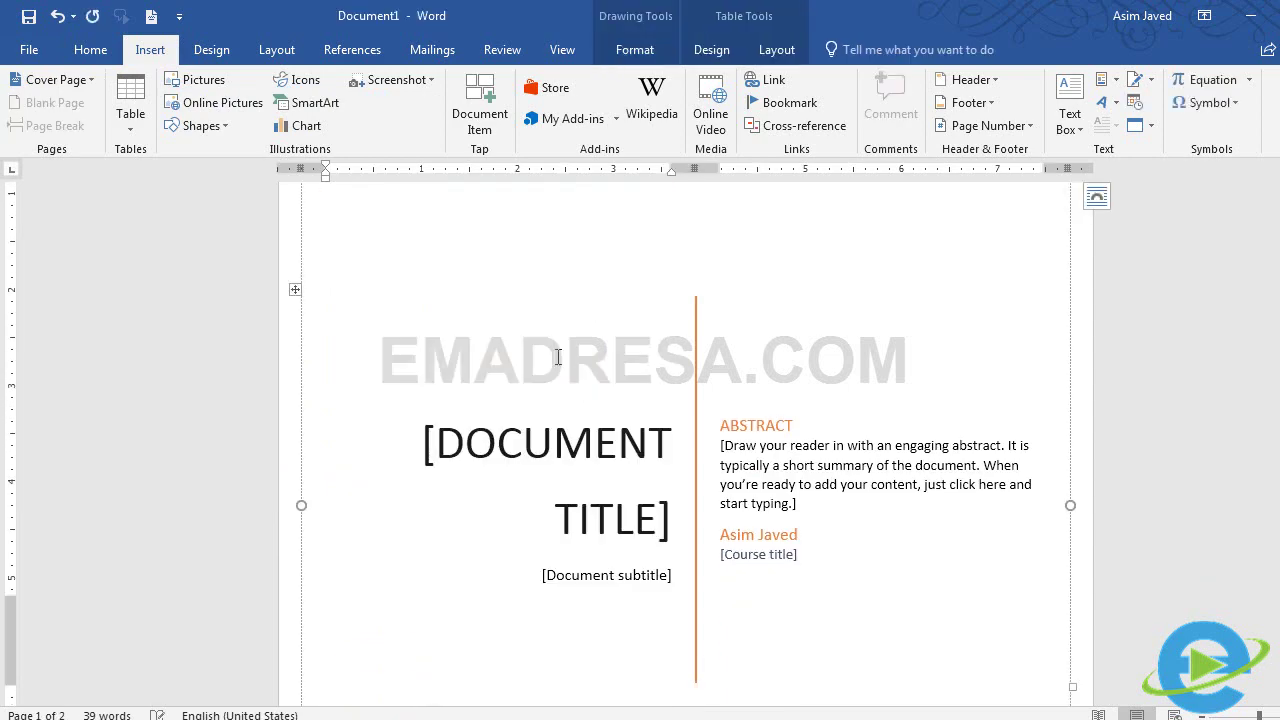
click(224, 82)
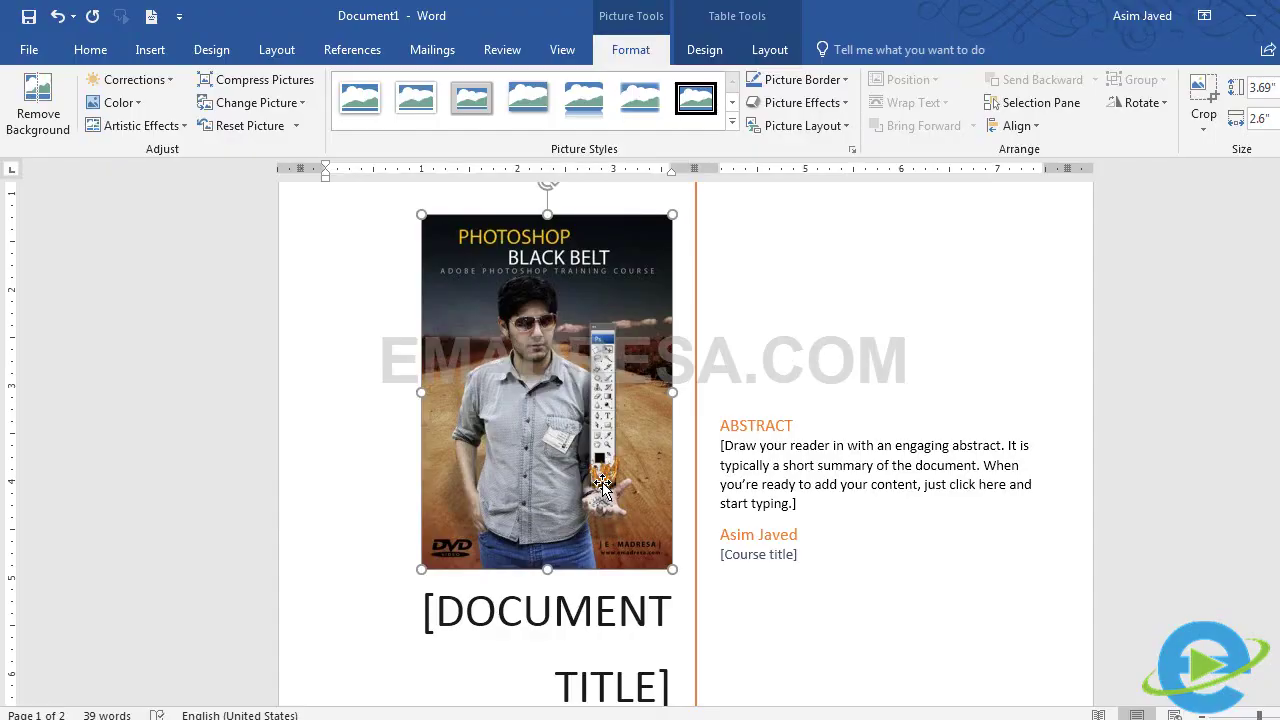
scroll(592, 596, down, 1)
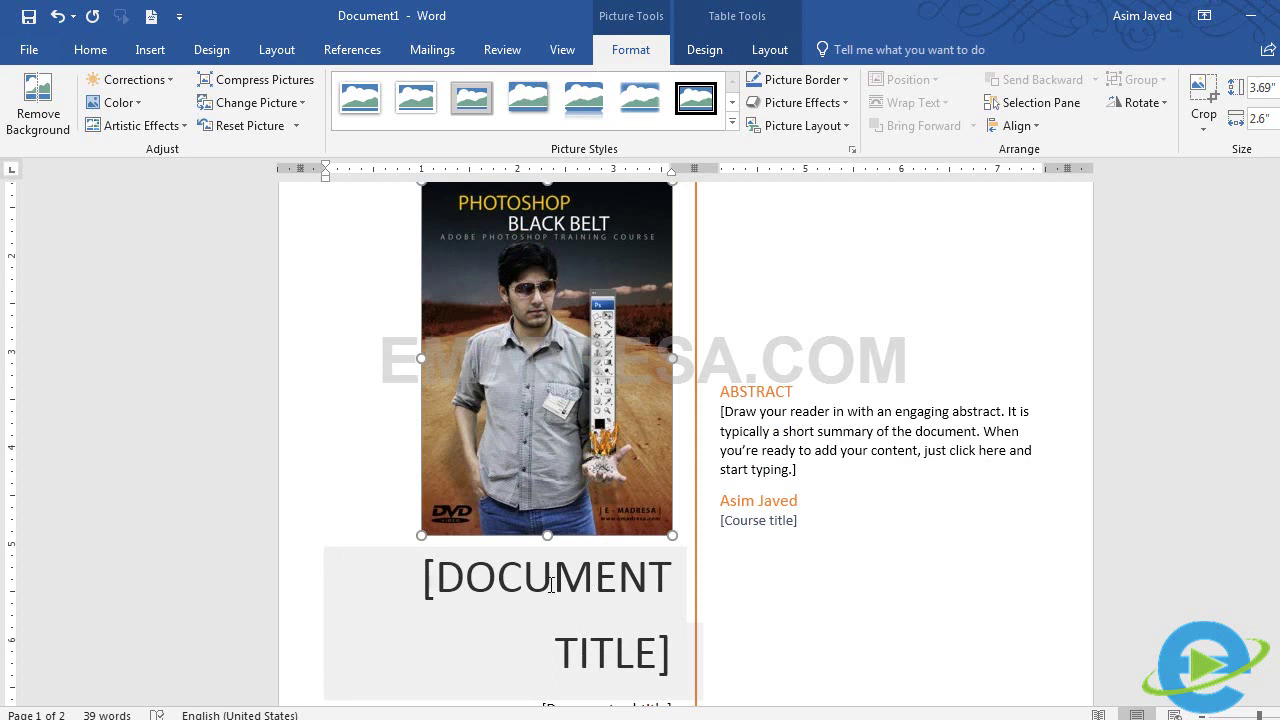
- Enter 'ADOBI PHOTOSHHOP' as the cover title and 'adobiphotoshopcs3' as the subtitle
click(550, 585)
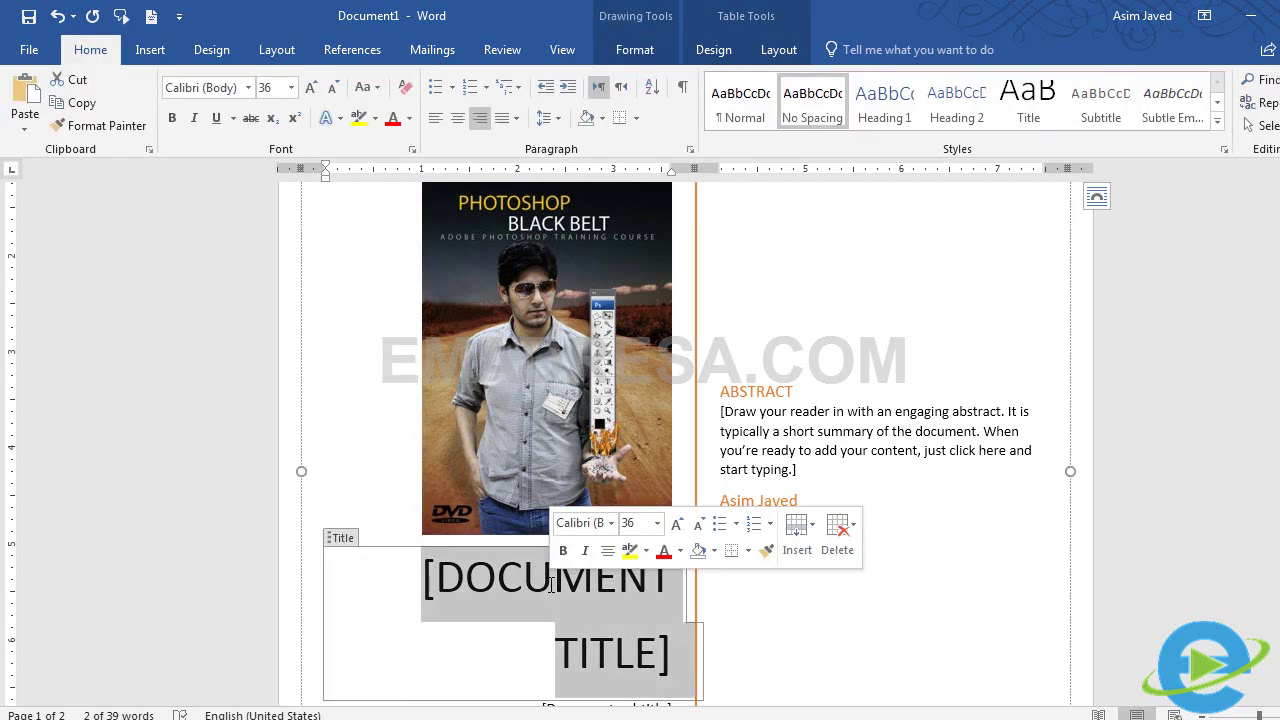
text(ADOBI)
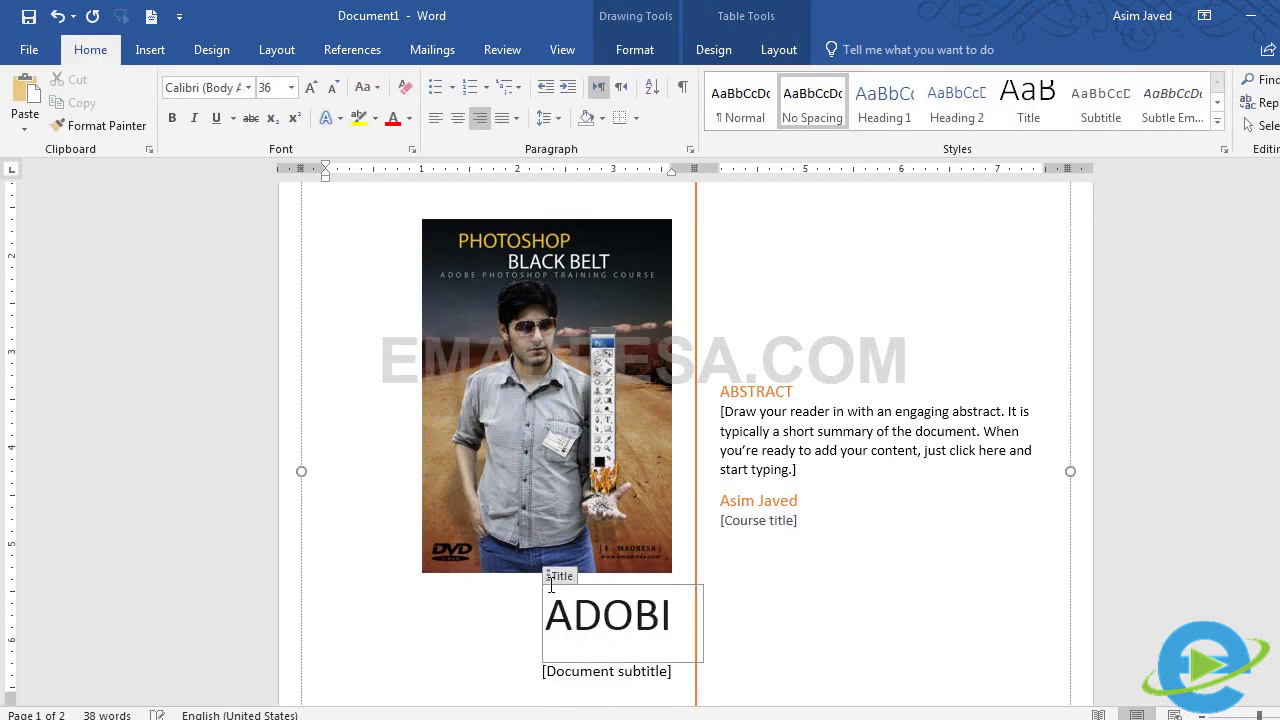
text( PHOTOSHHOP)
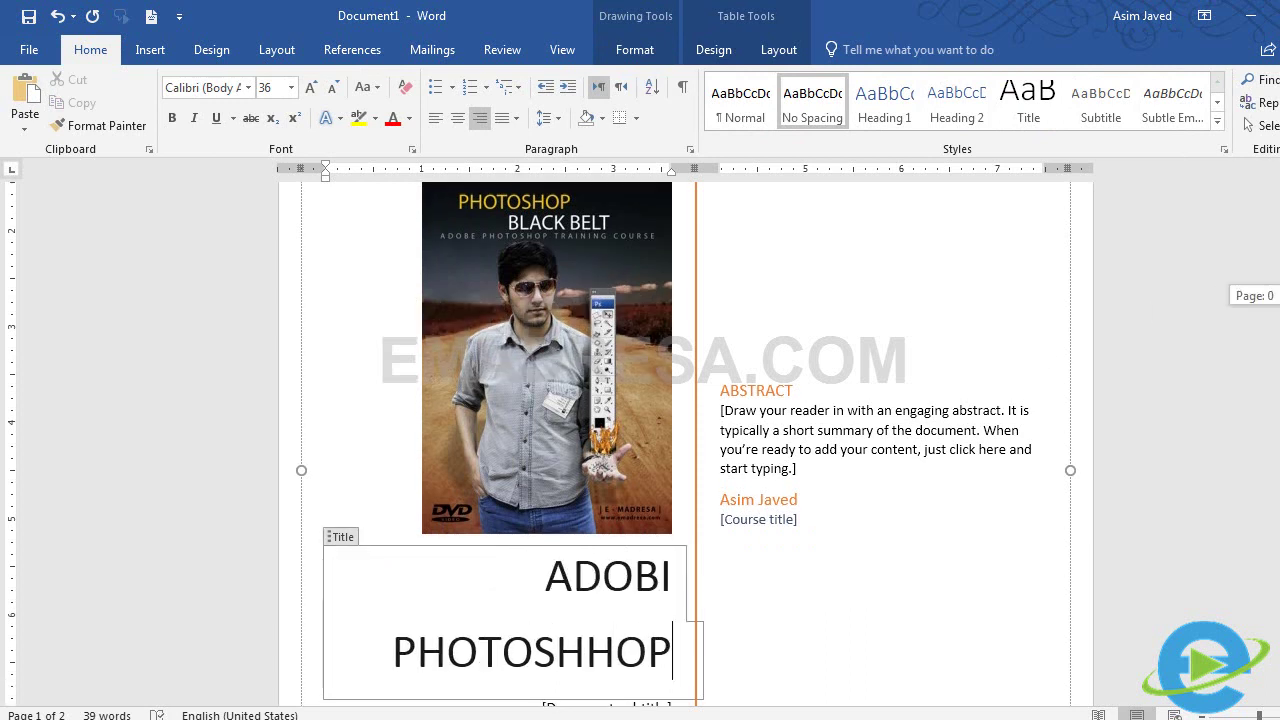
scroll(615, 633, down, 1)
click(615, 633)
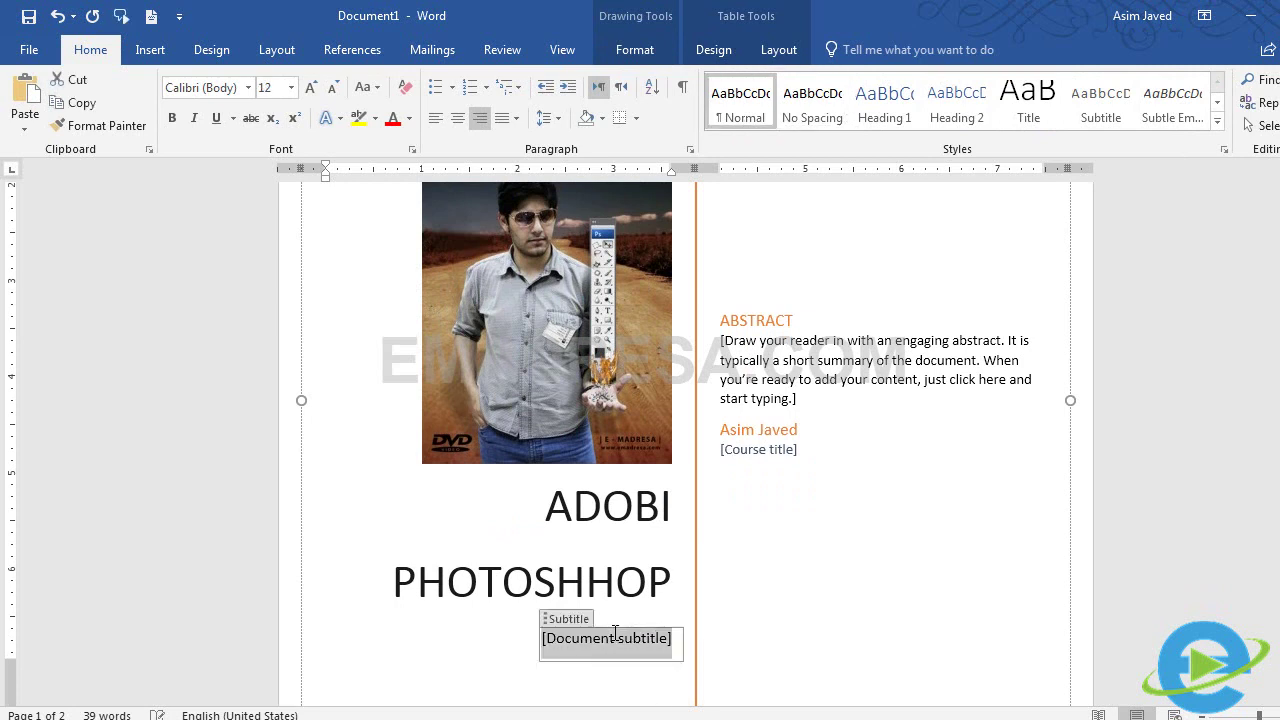
text(adobi)
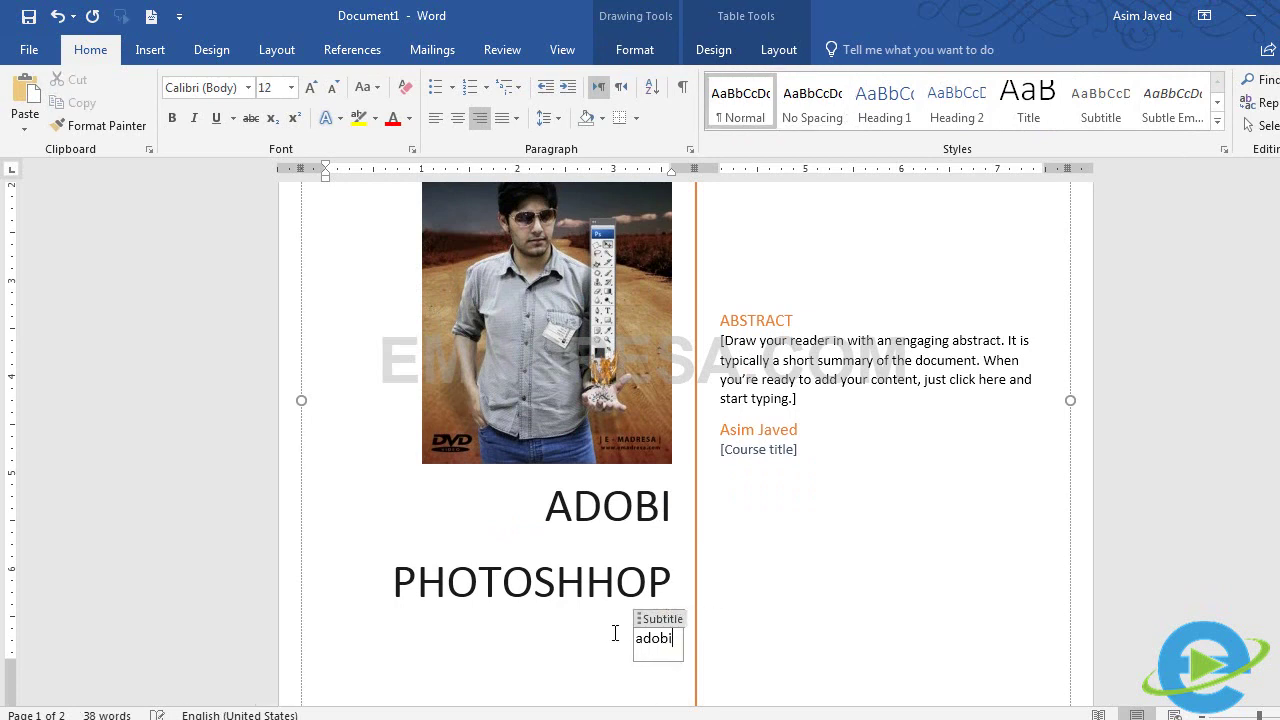
text(photosh)
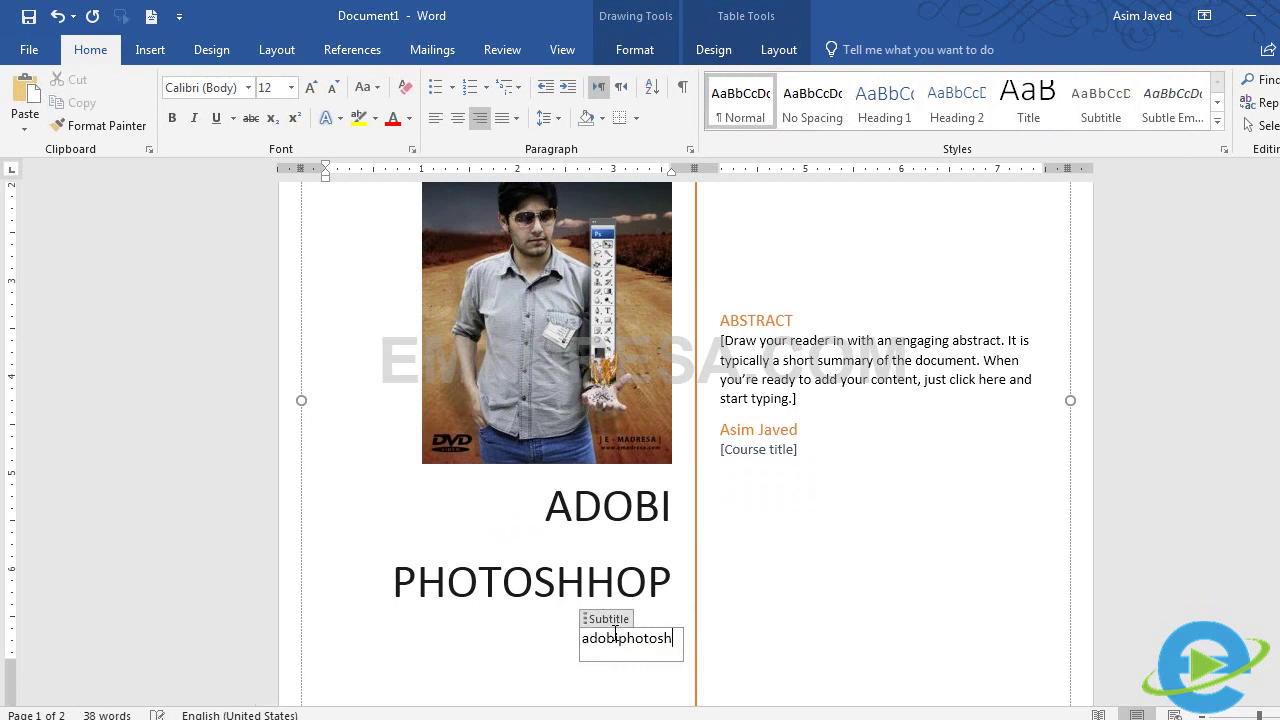
text(opcs3)
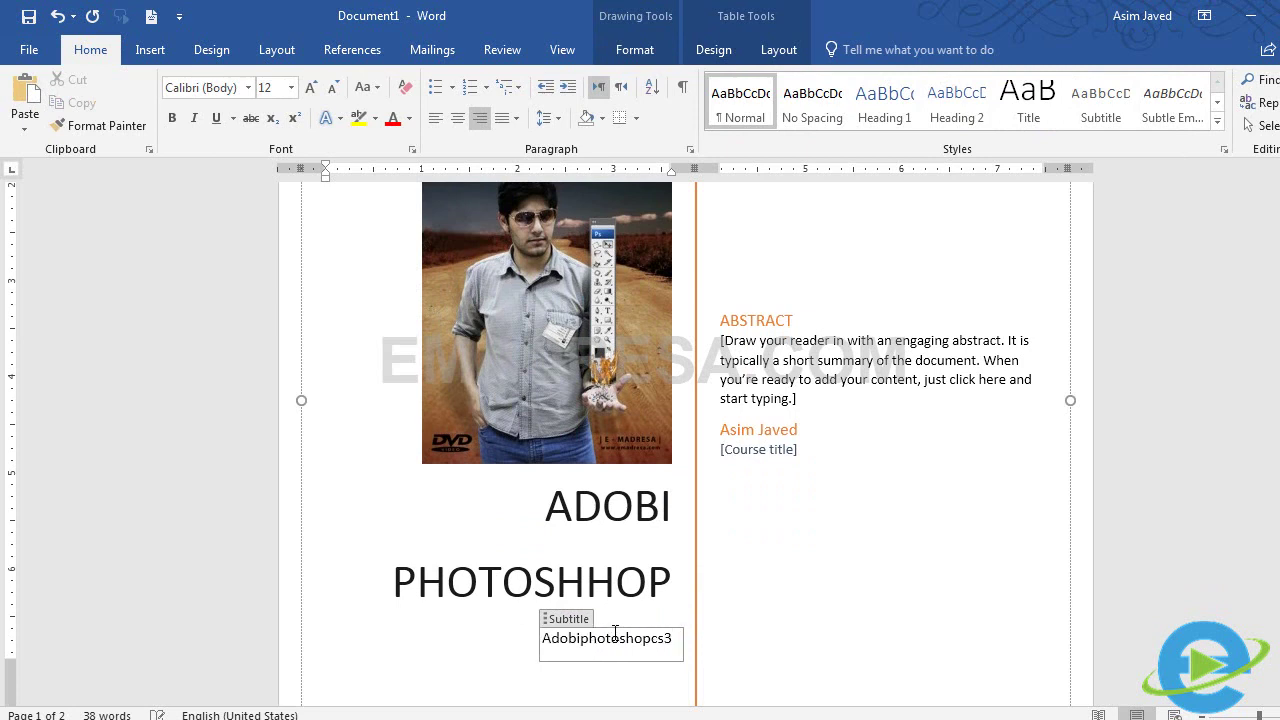
click(801, 346)
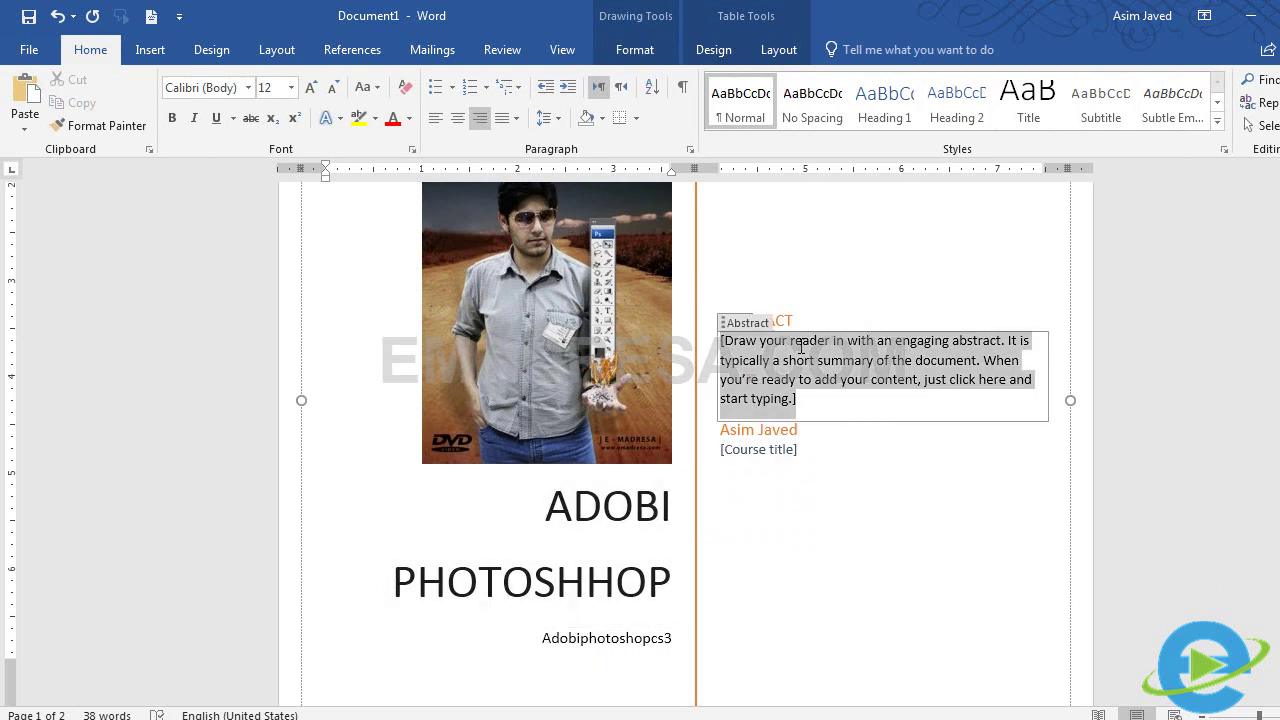
- Paste the Photoshop Black Belt DVD advert text into the abstract, ending with contact details
key(ctrl+v)
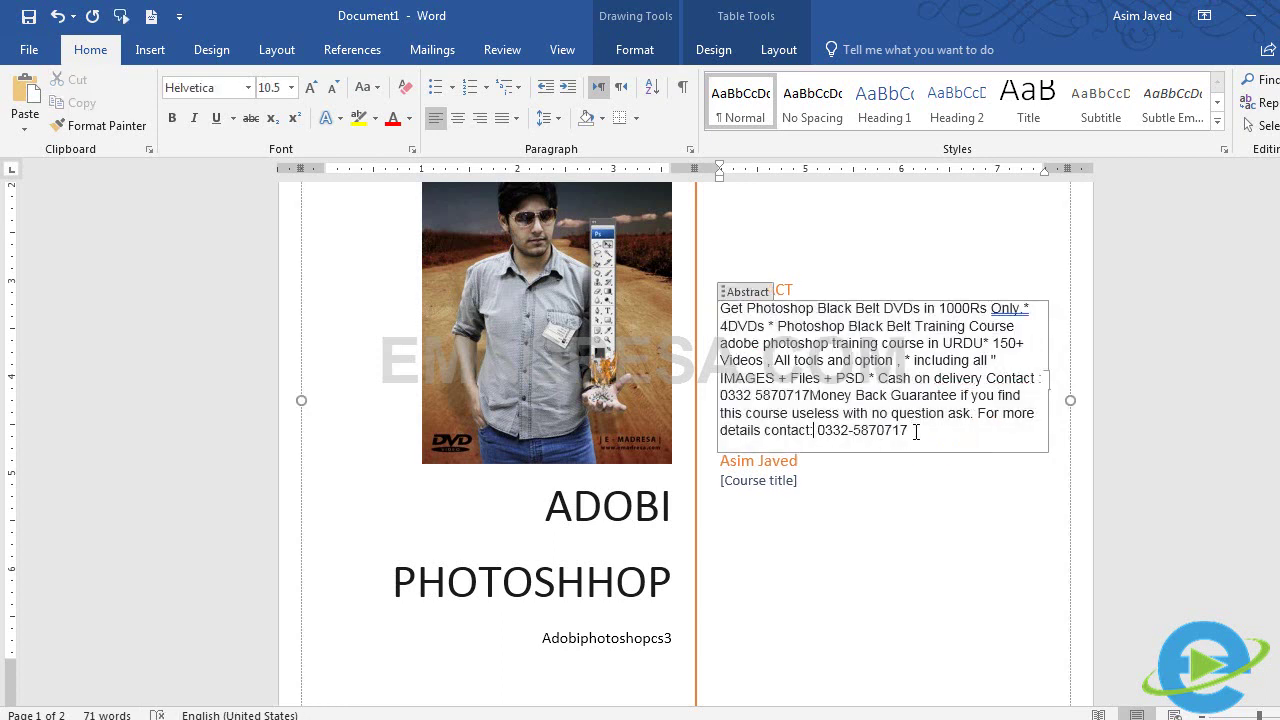
drag(916, 431, 818, 432)
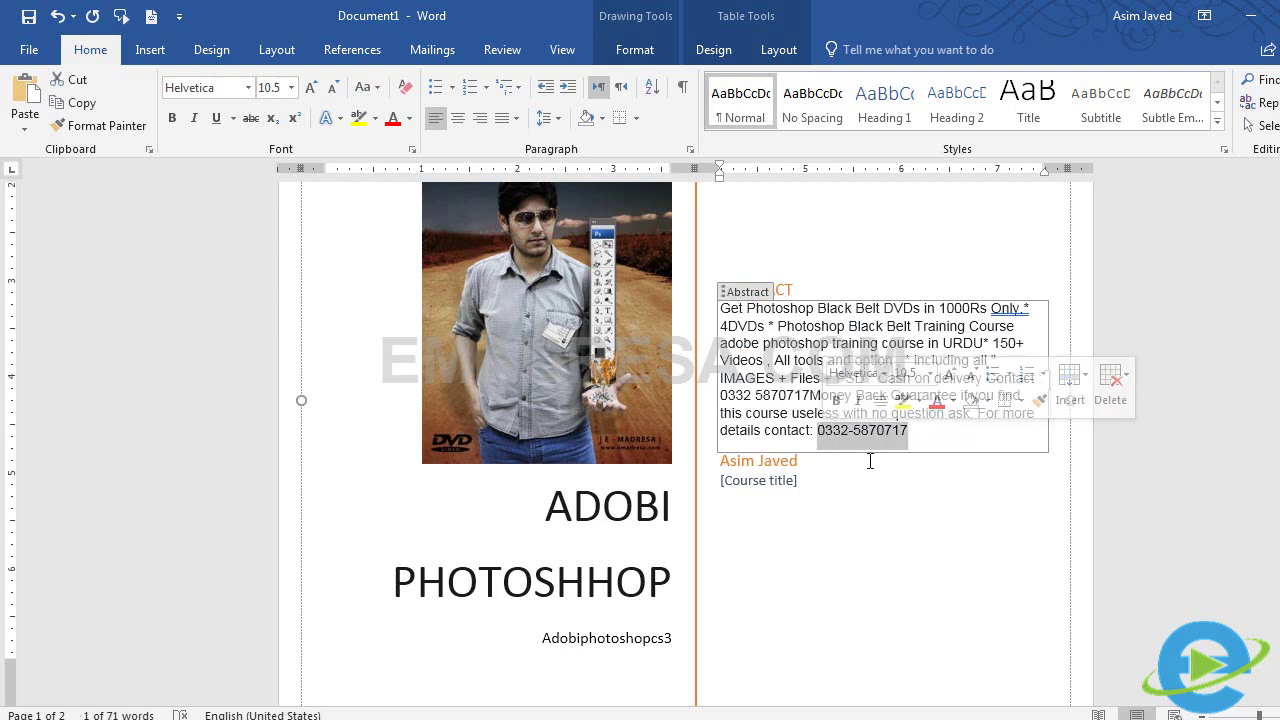
click(756, 462)
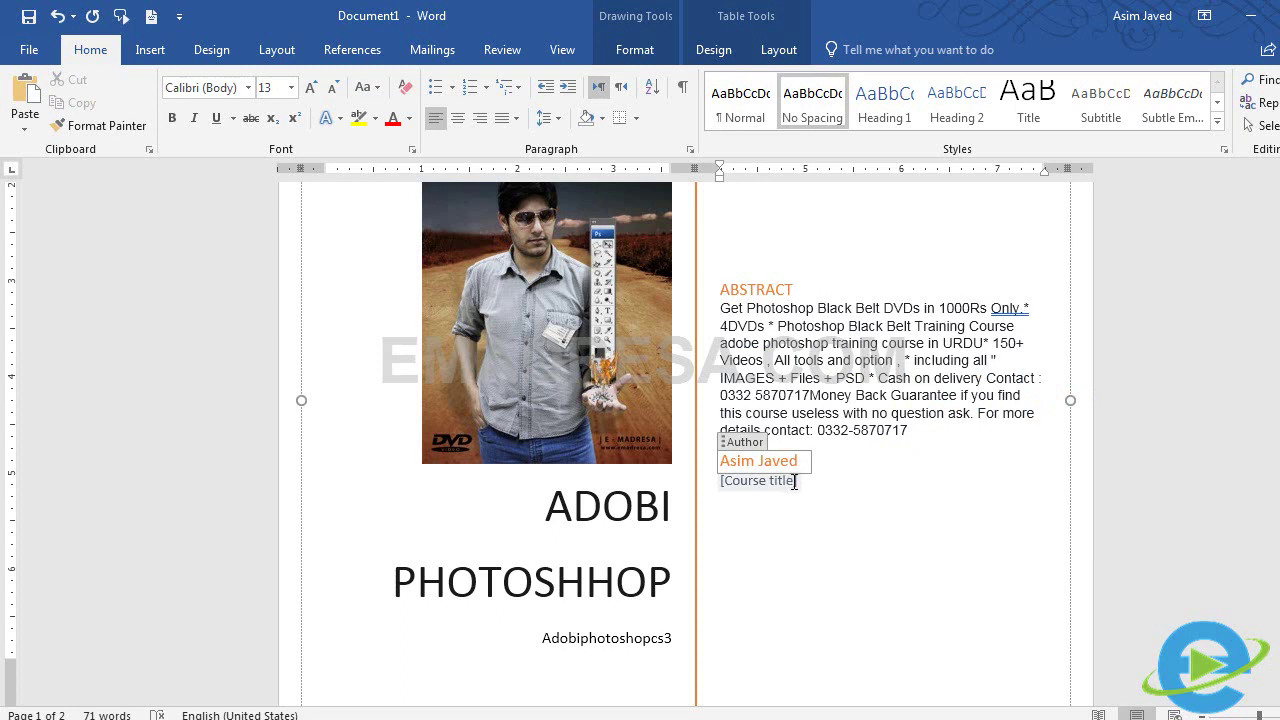
- Enter 'adobiphotoshopdvd' in the Course title field
click(794, 482)
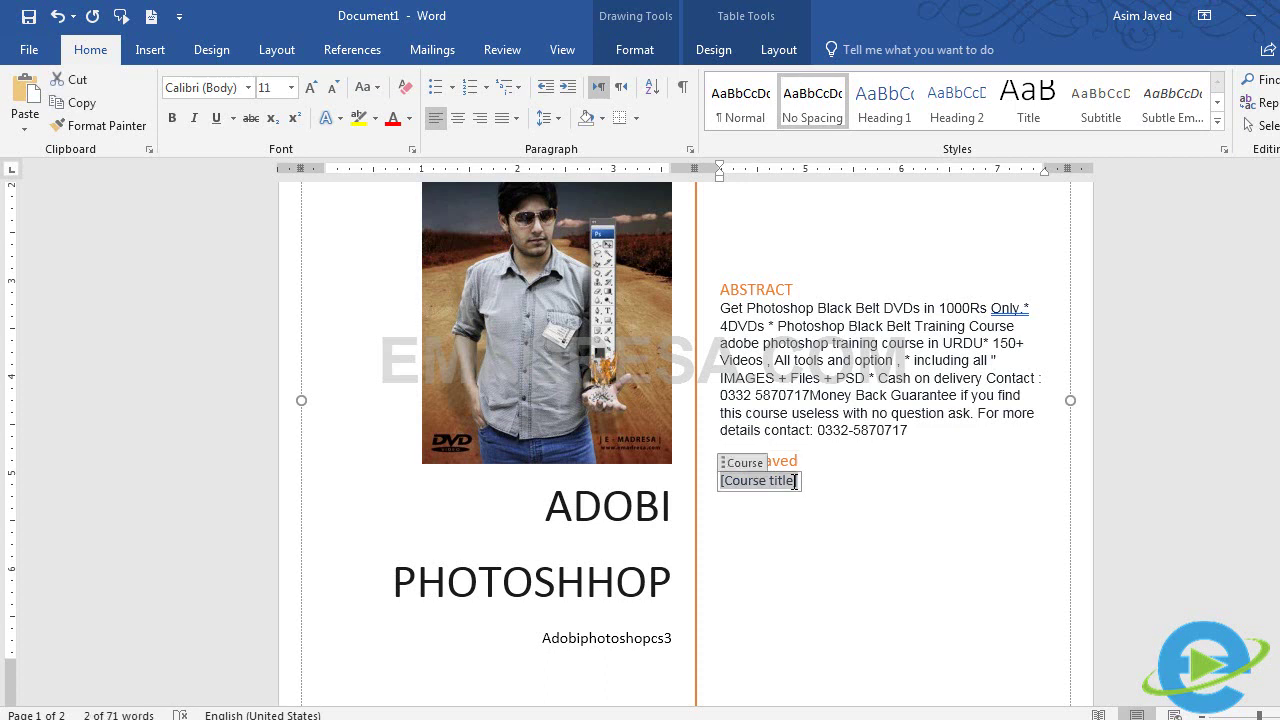
text(a)
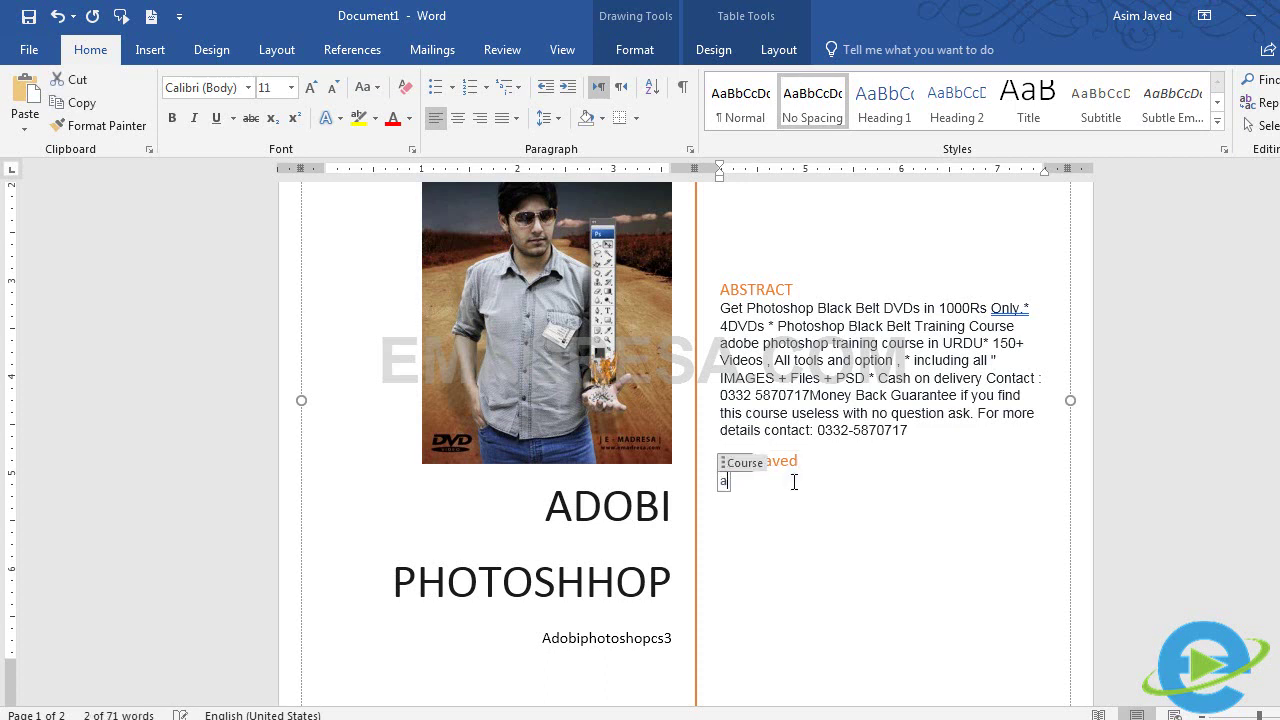
text(dobi)
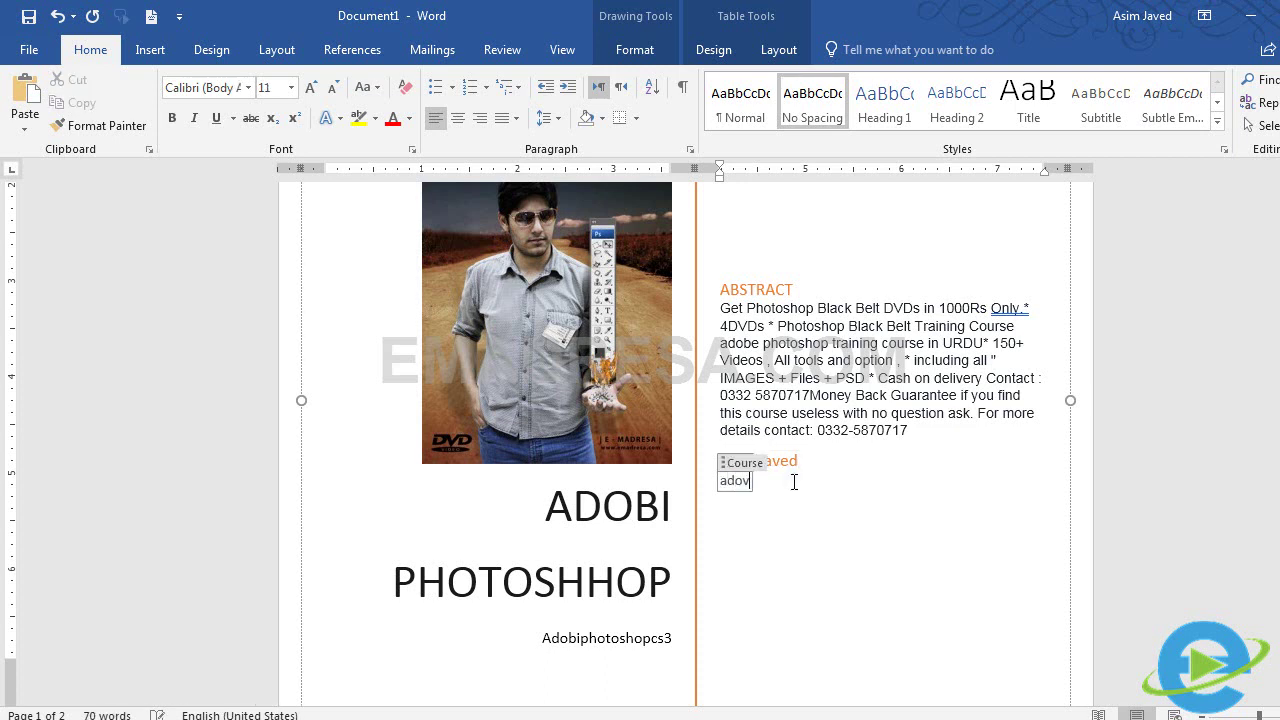
text(photoshop)
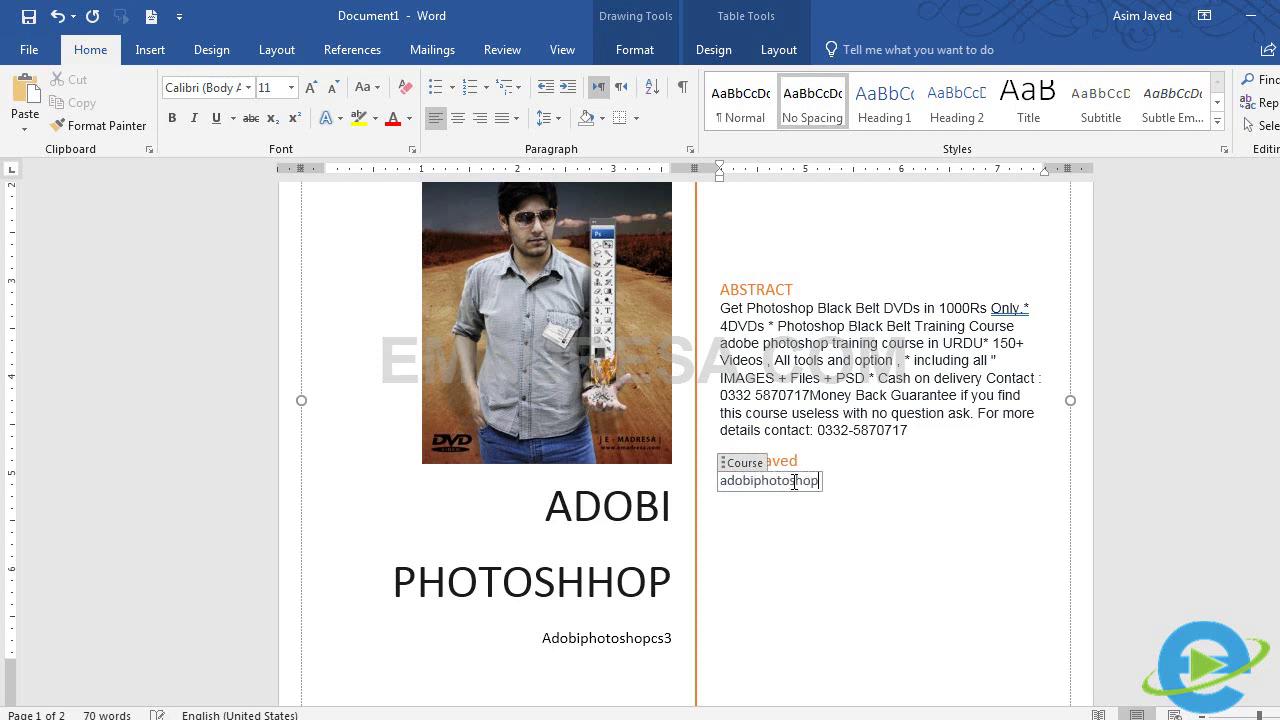
text(dvd)
click(838, 545)
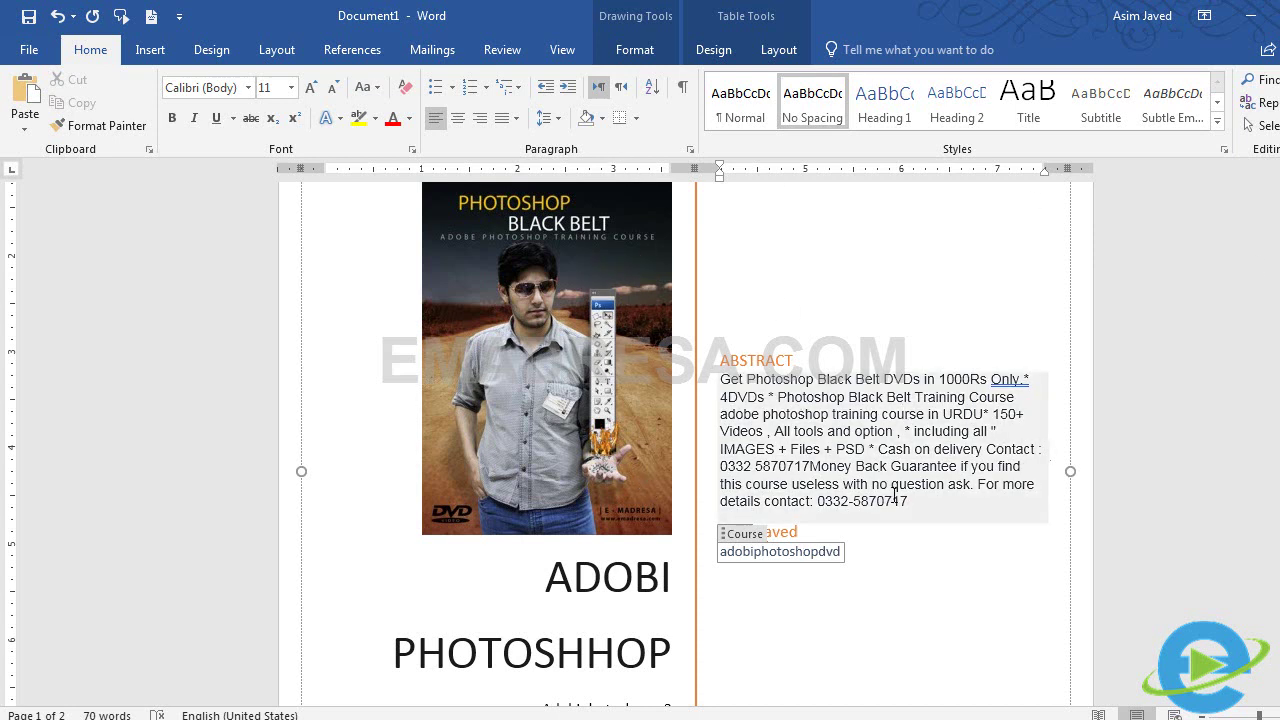
- Remove the extra H so the heading reads 'ADOBI PHOTOSHOP'
click(587, 653)
key(BackSpace)
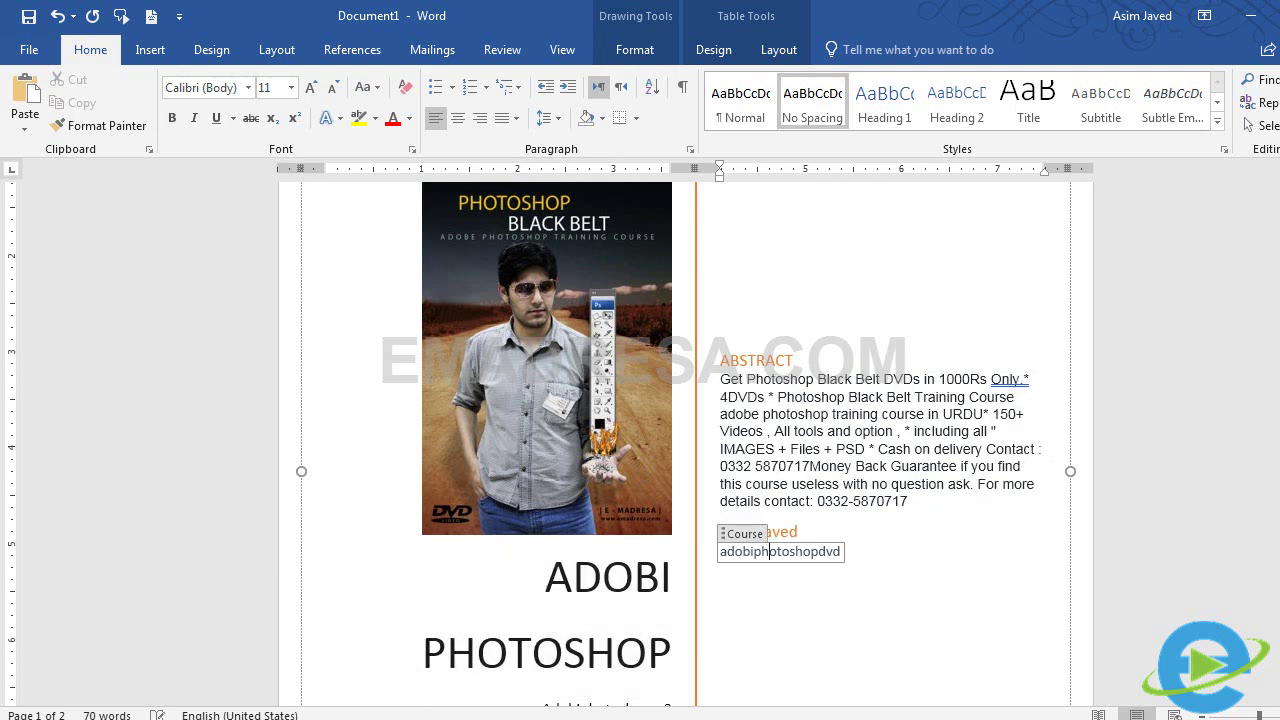
scroll(770, 497, down, 1)
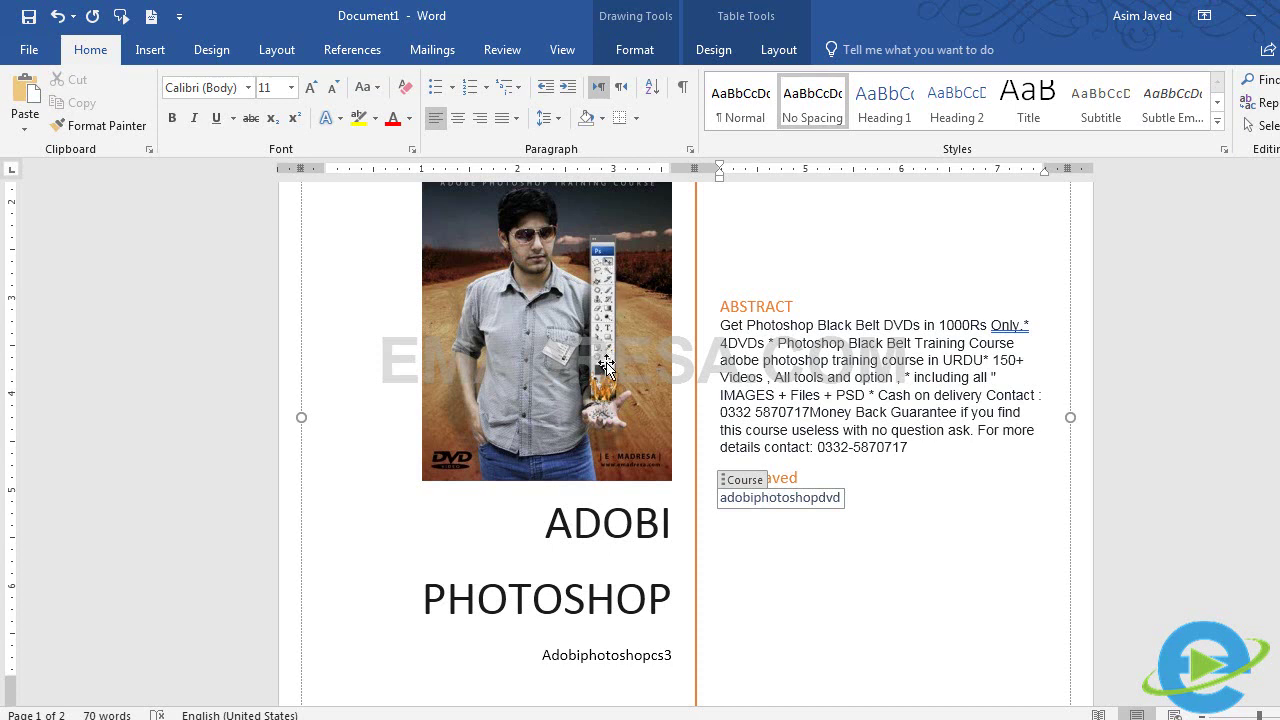
- Create a new blank document from the File menu
key(alt+f)
key(n)
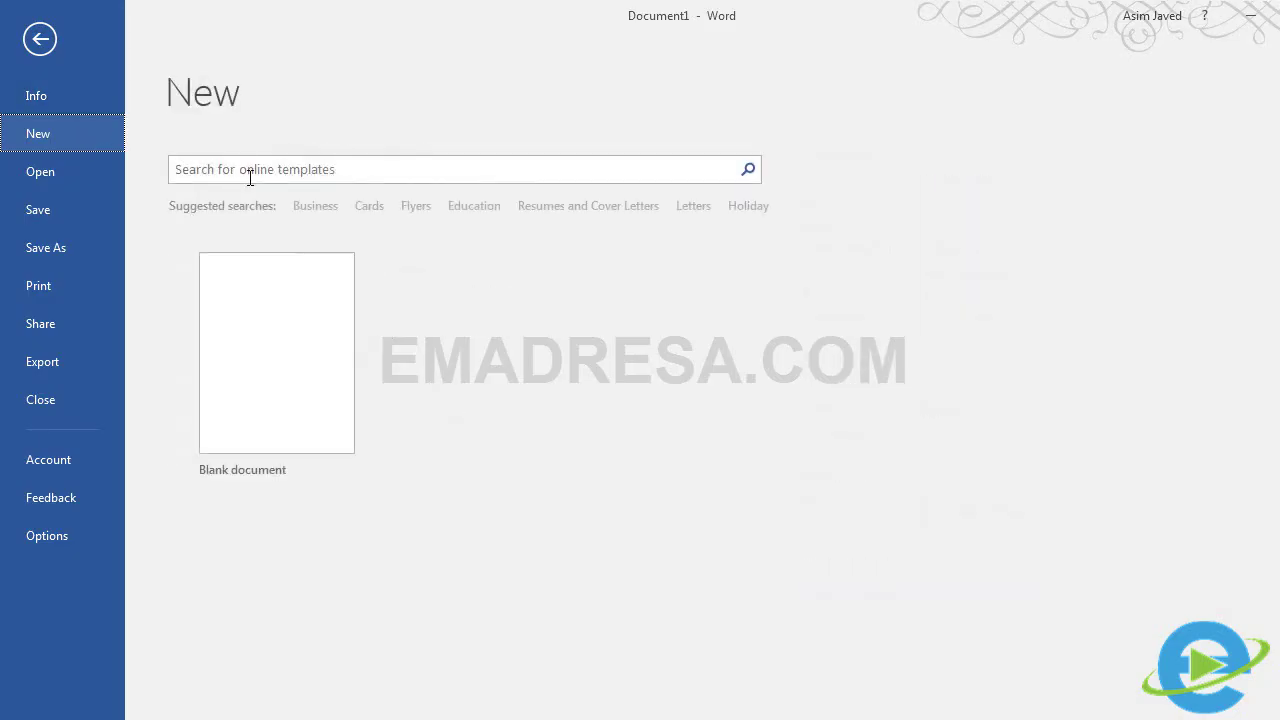
click(289, 363)
- Insert the Filigree cover page design from the Insert tab's Cover Page gallery
click(150, 49)
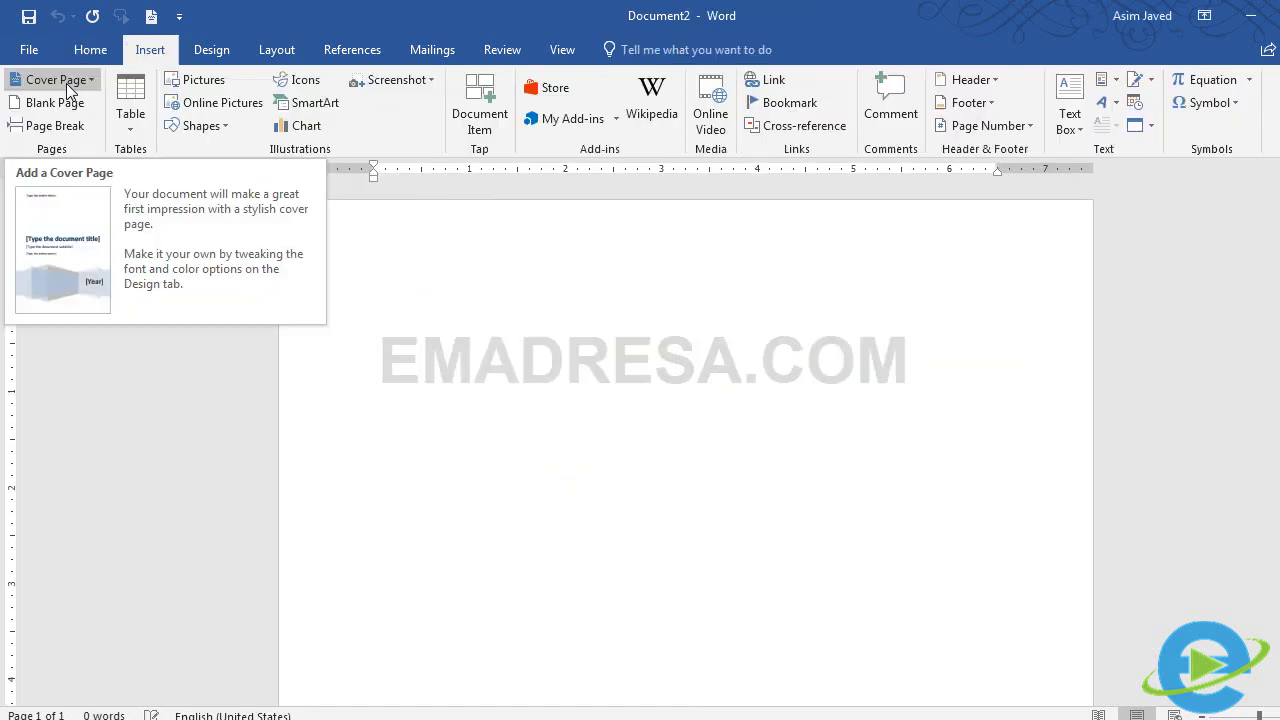
click(67, 83)
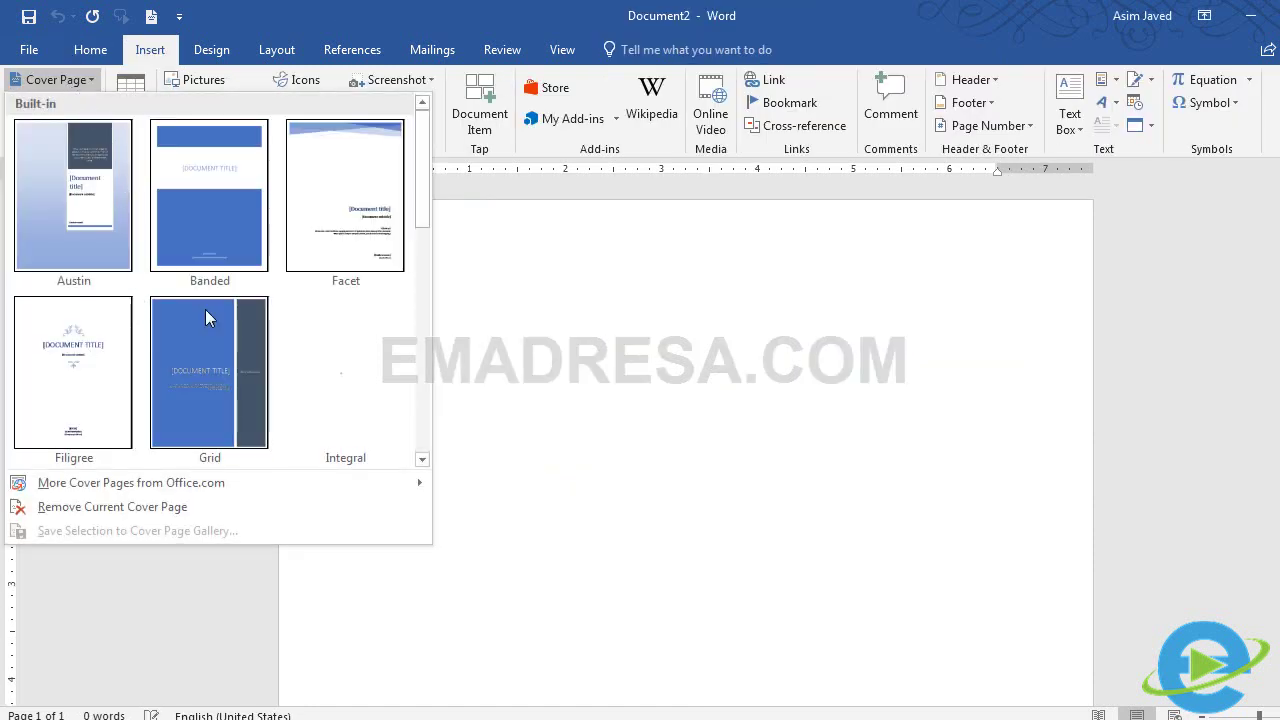
drag(423, 177, 423, 195)
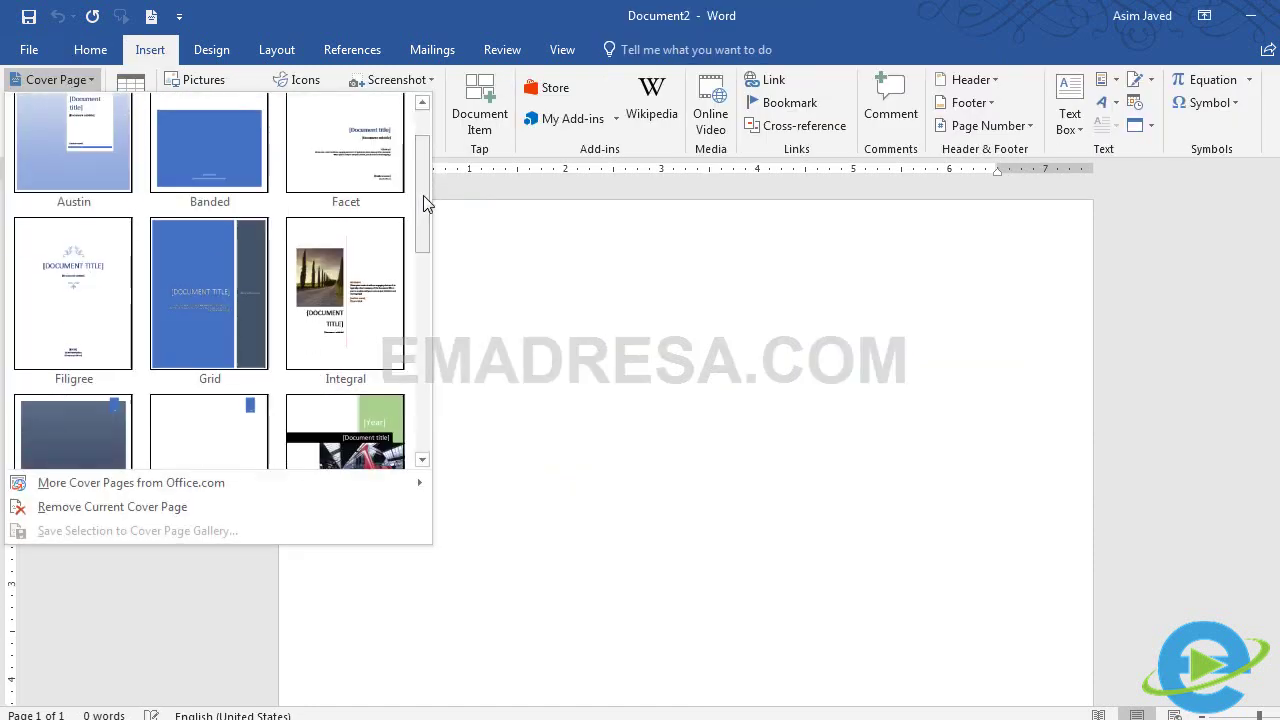
click(73, 280)
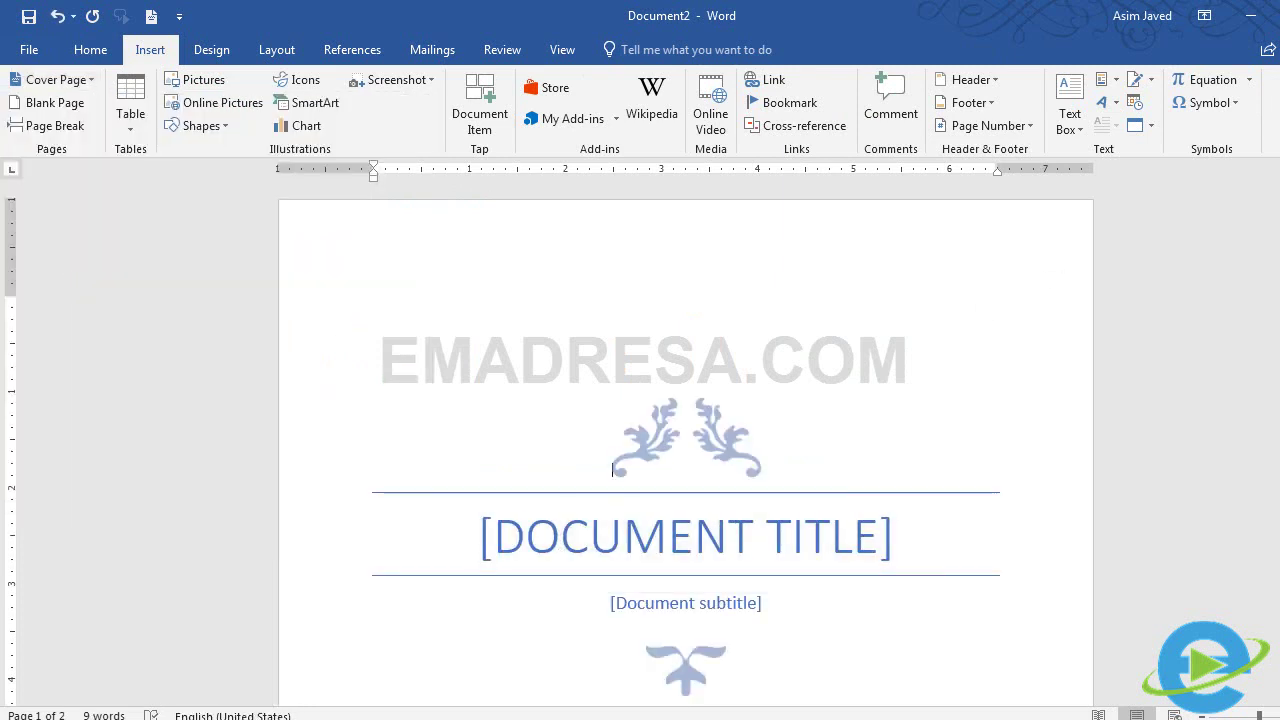
- Enter the wedding title naming the couple in the Filigree cover's title placeholder
scroll(612, 470, down, 4)
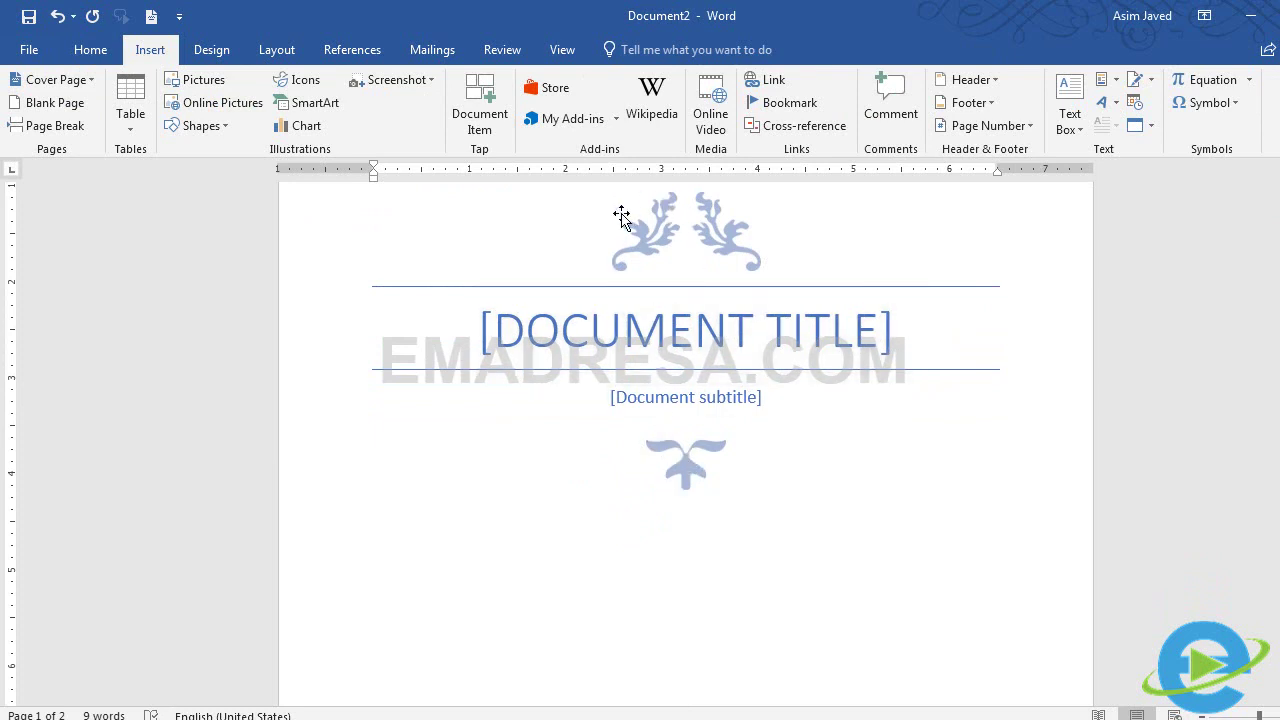
click(751, 328)
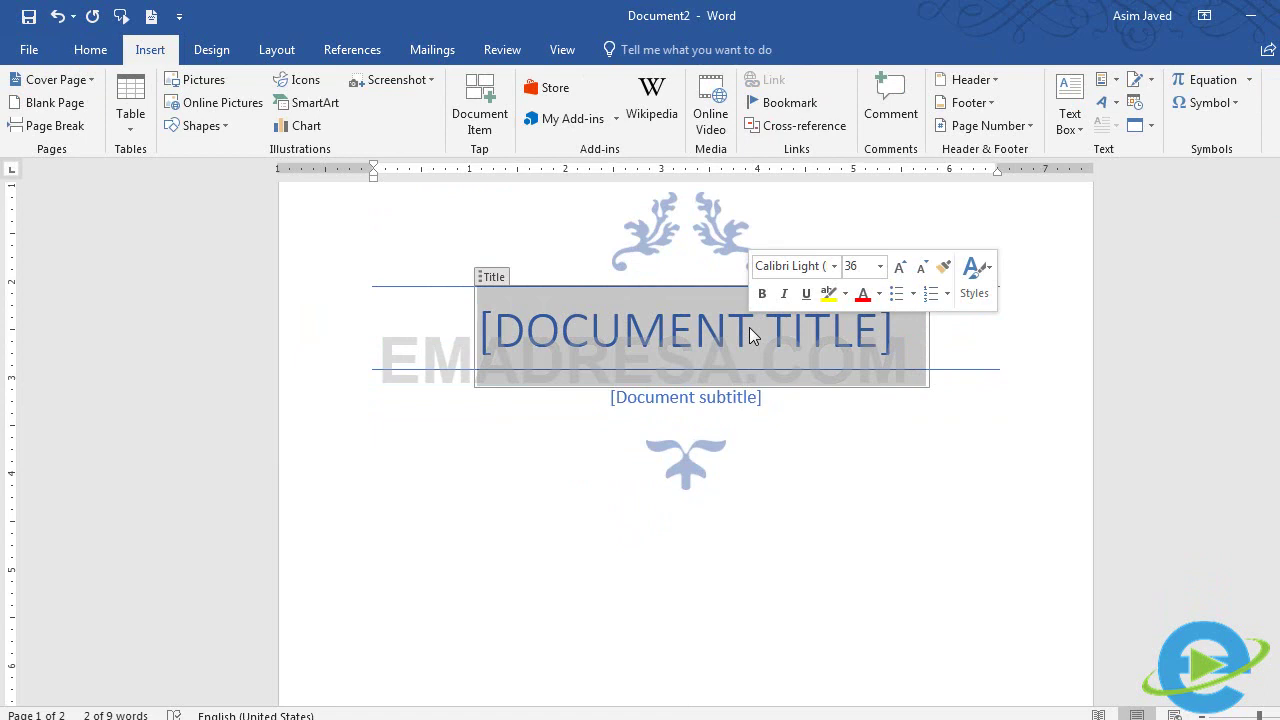
text(ASIM WEDS )
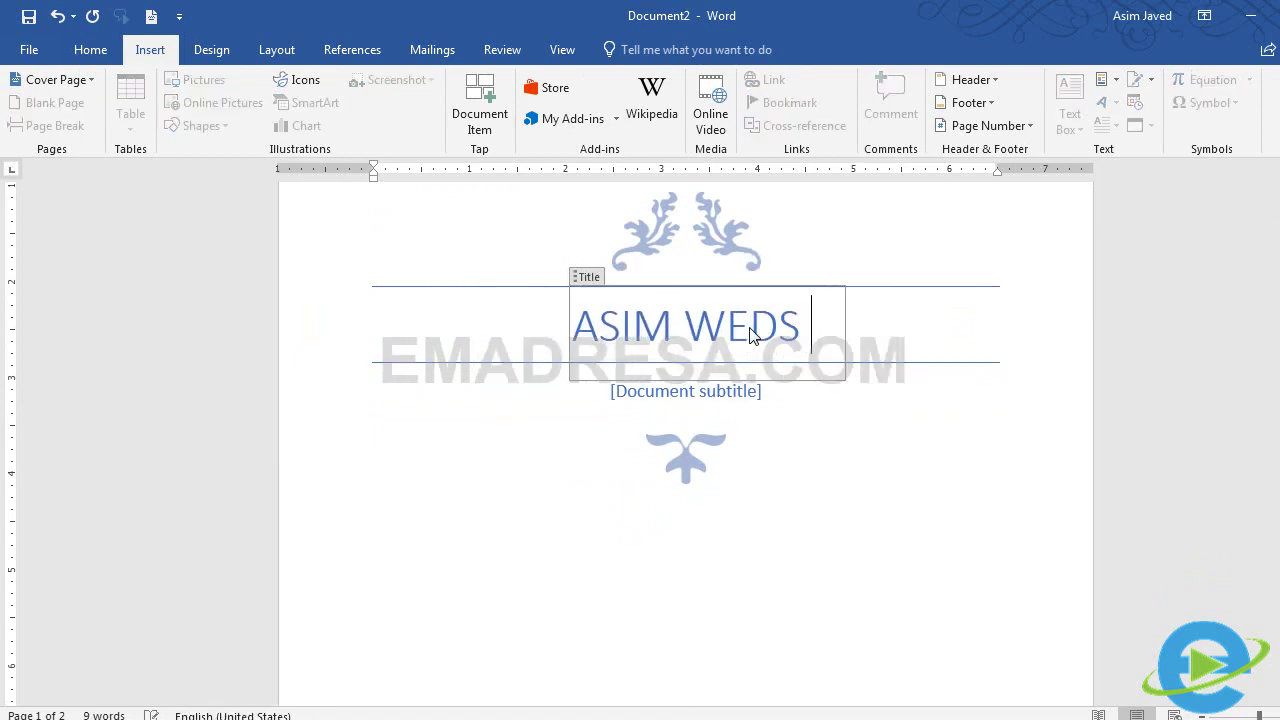
text(FIZA)
- Paste the two-line happy married life wish into the subtitle placeholder
click(727, 378)
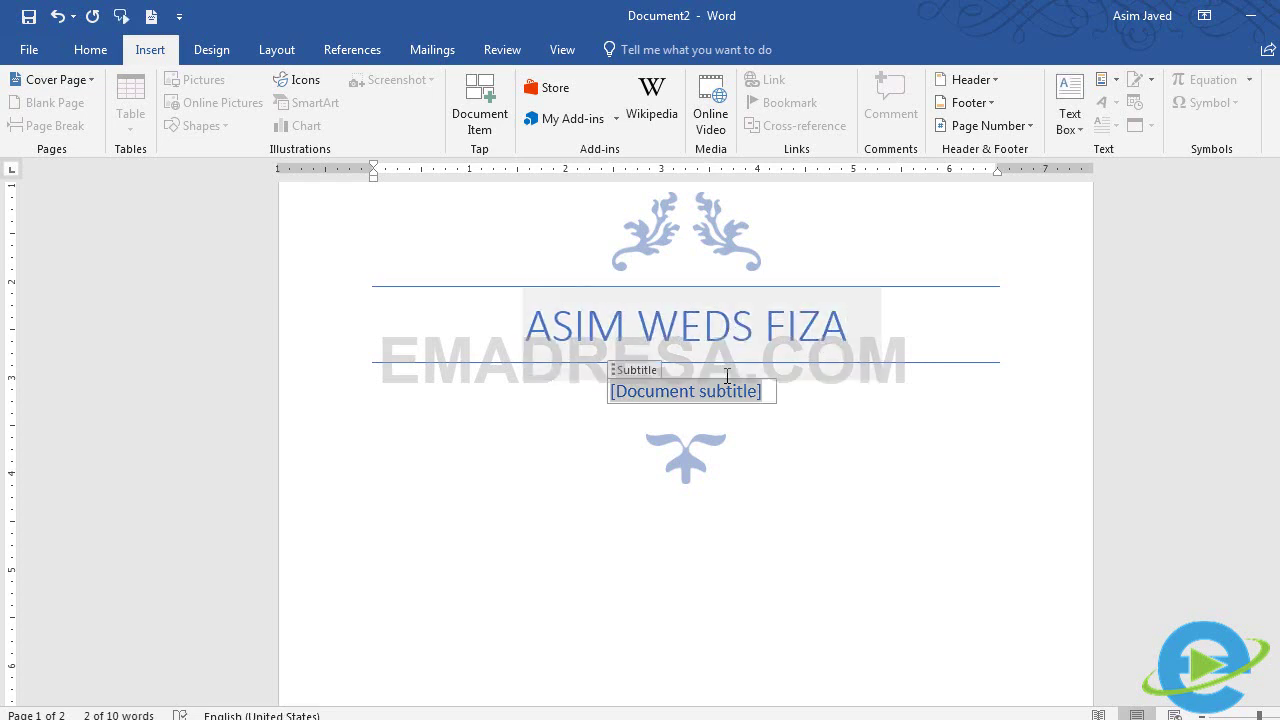
text(may you have a wedding that brings you percious moments of joy and happiness have a wonderful marrried life)
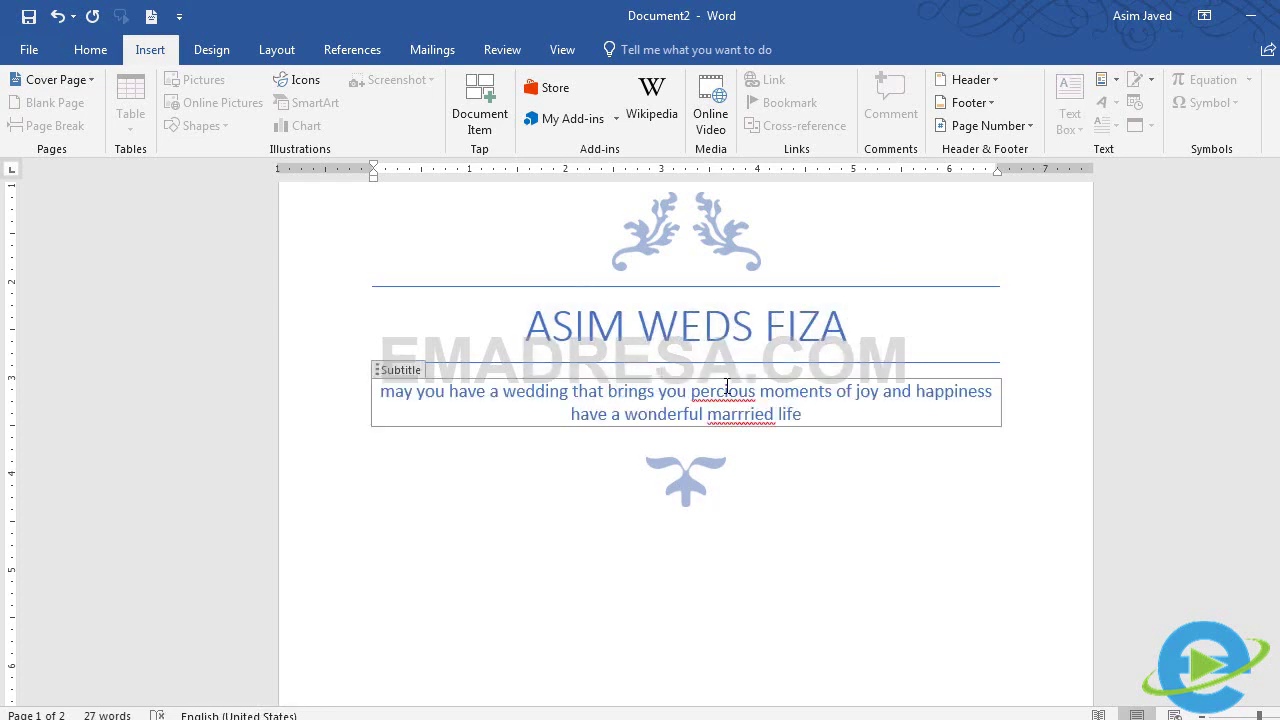
scroll(727, 388, down, 10)
click(697, 556)
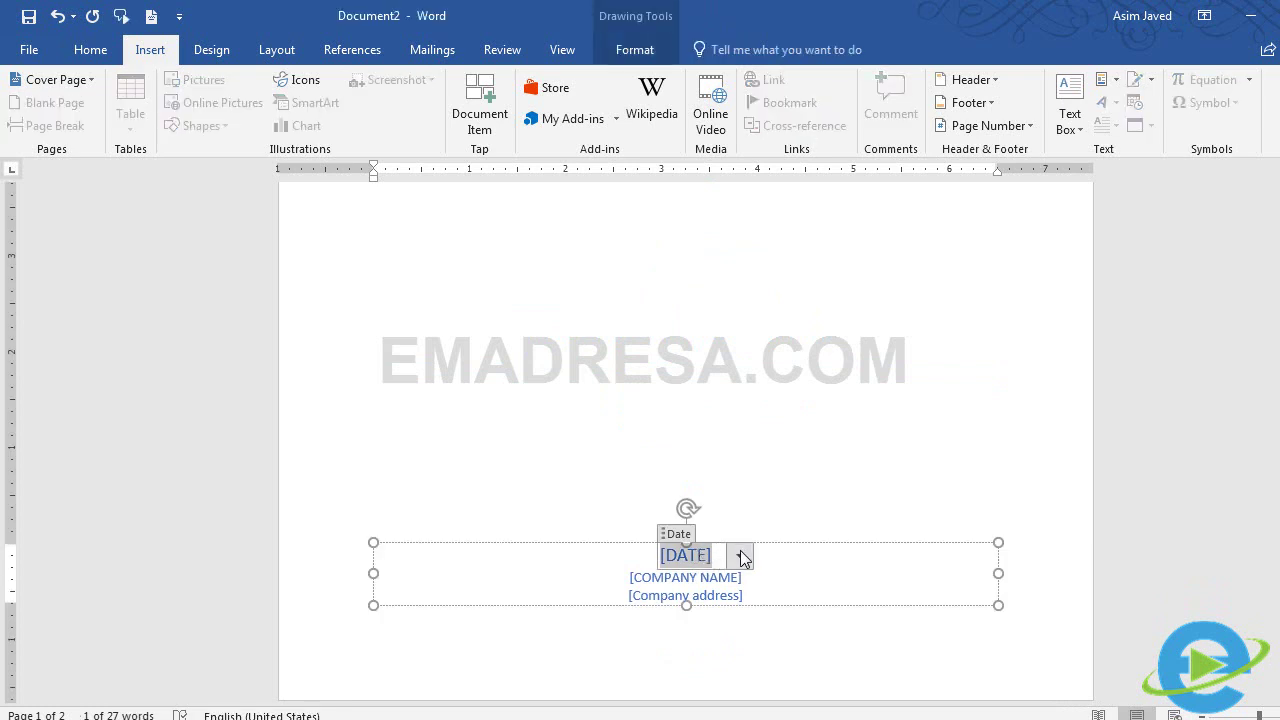
- Set the cover date to January 3, 2019, company EMADRESA and address emdresa.com
click(741, 556)
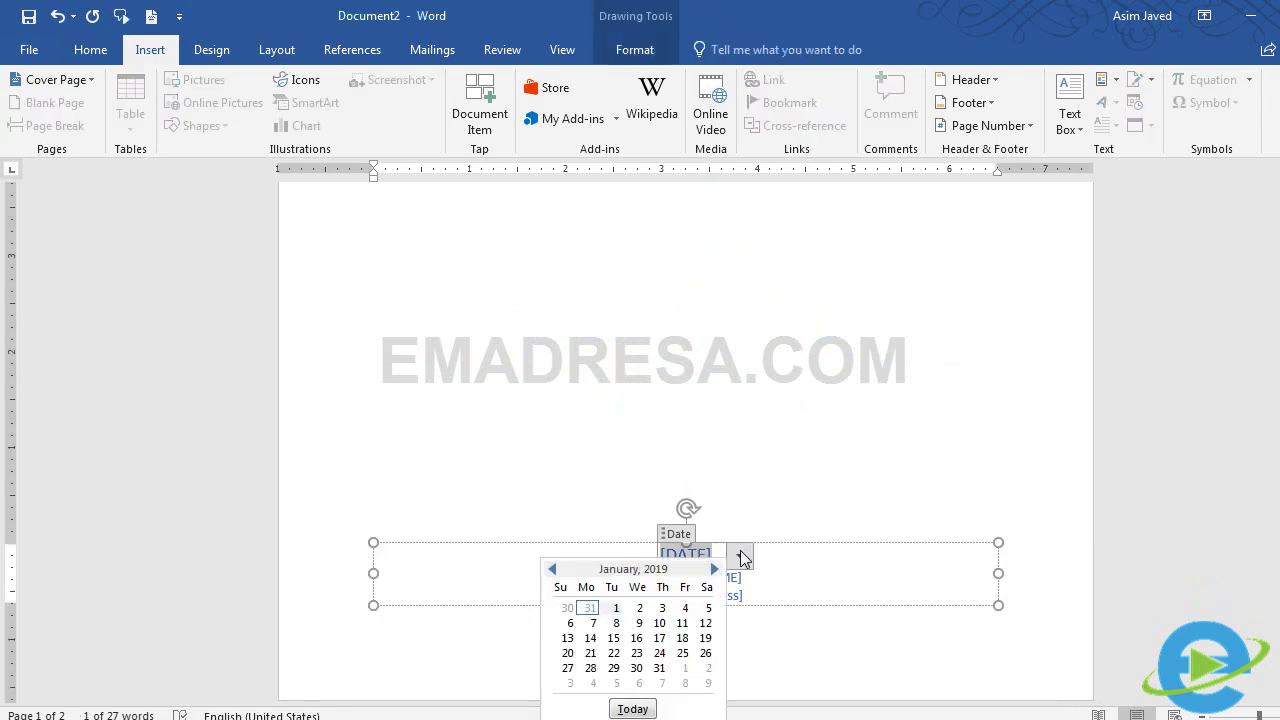
click(664, 608)
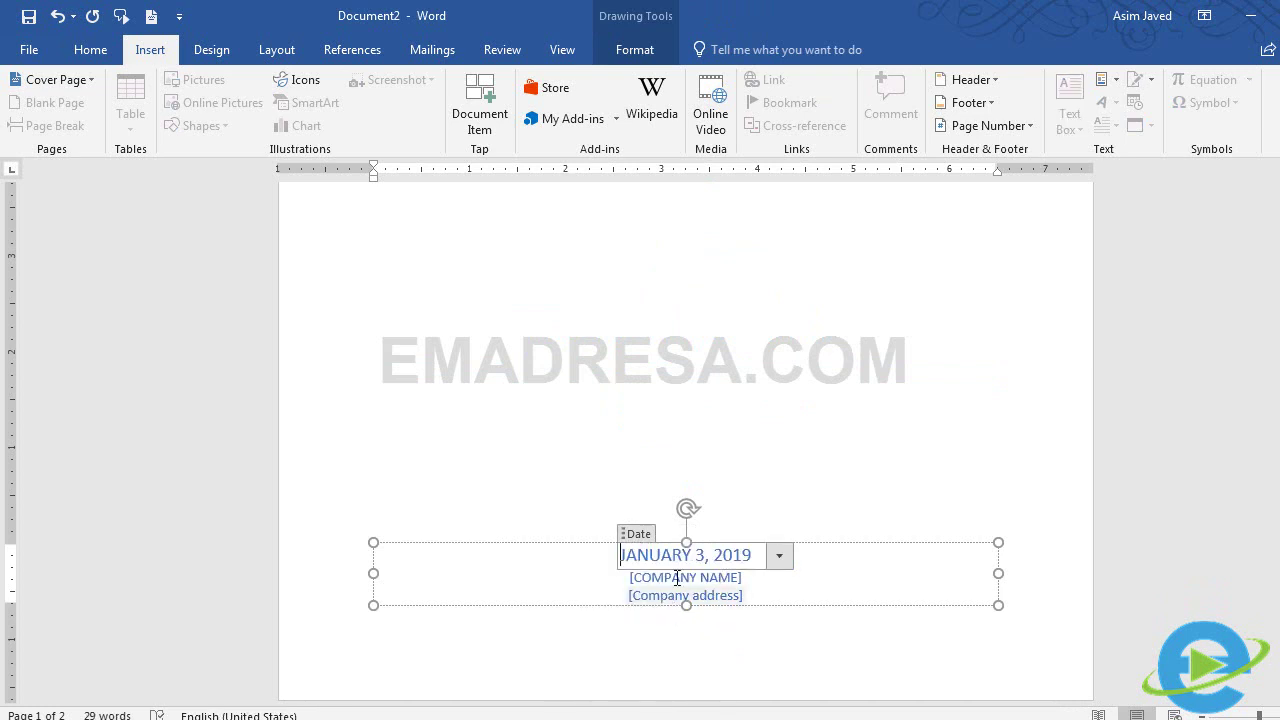
click(717, 580)
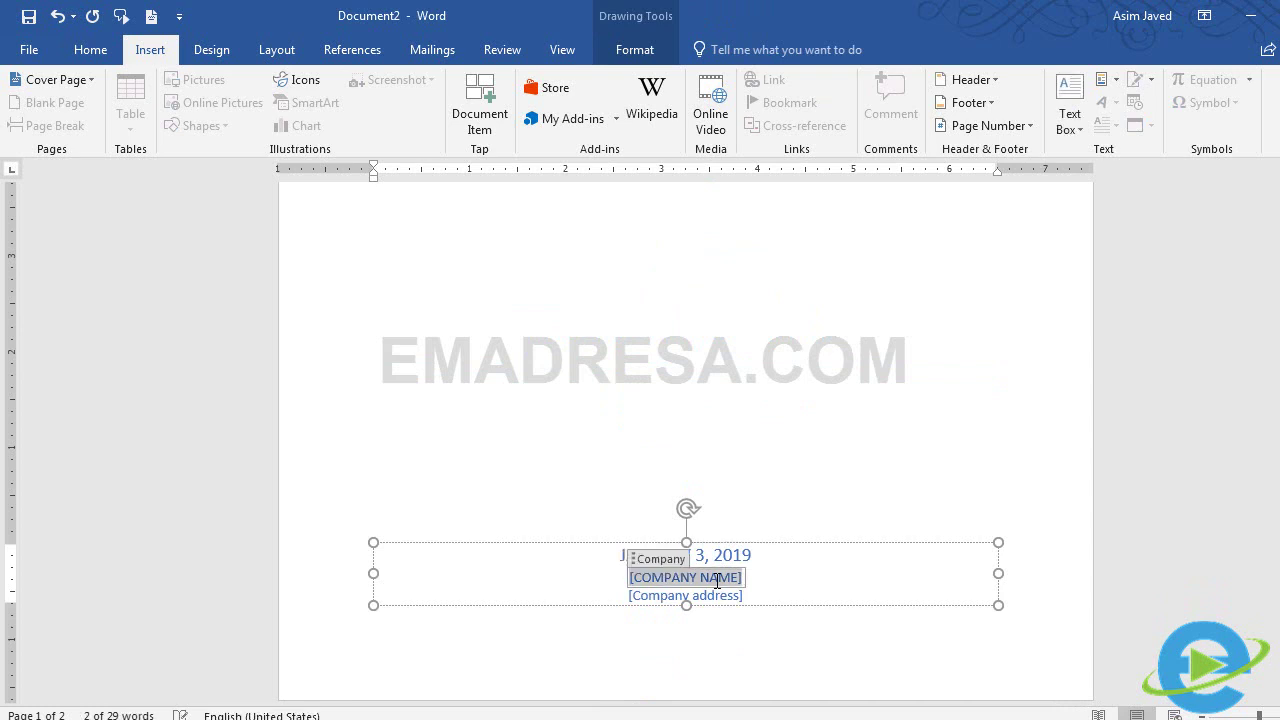
text(EMADRESA)
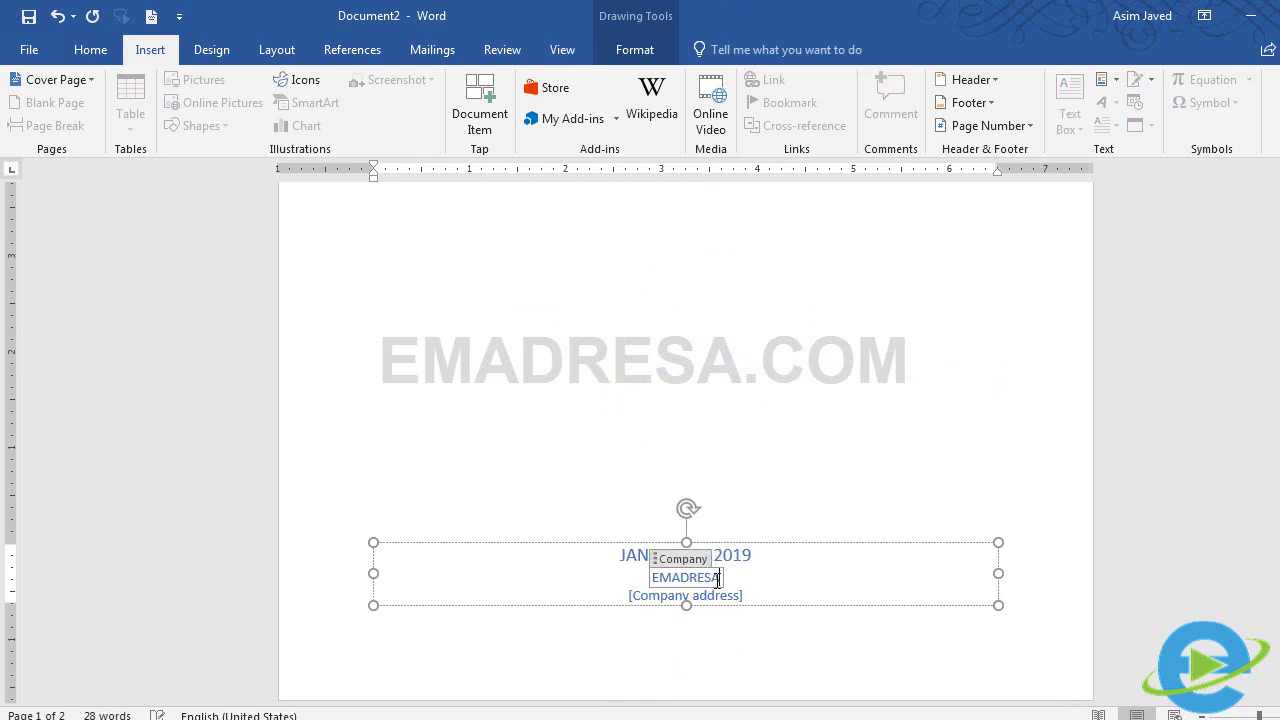
click(727, 592)
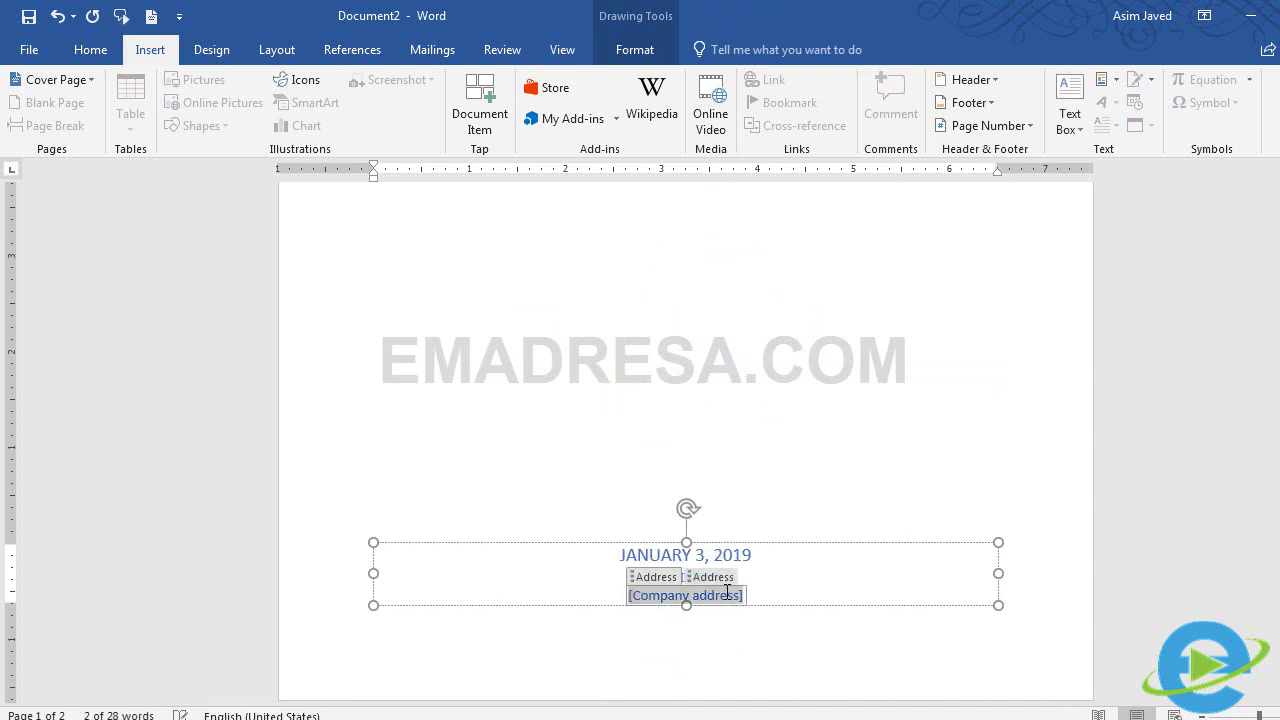
text(emdresa.com)
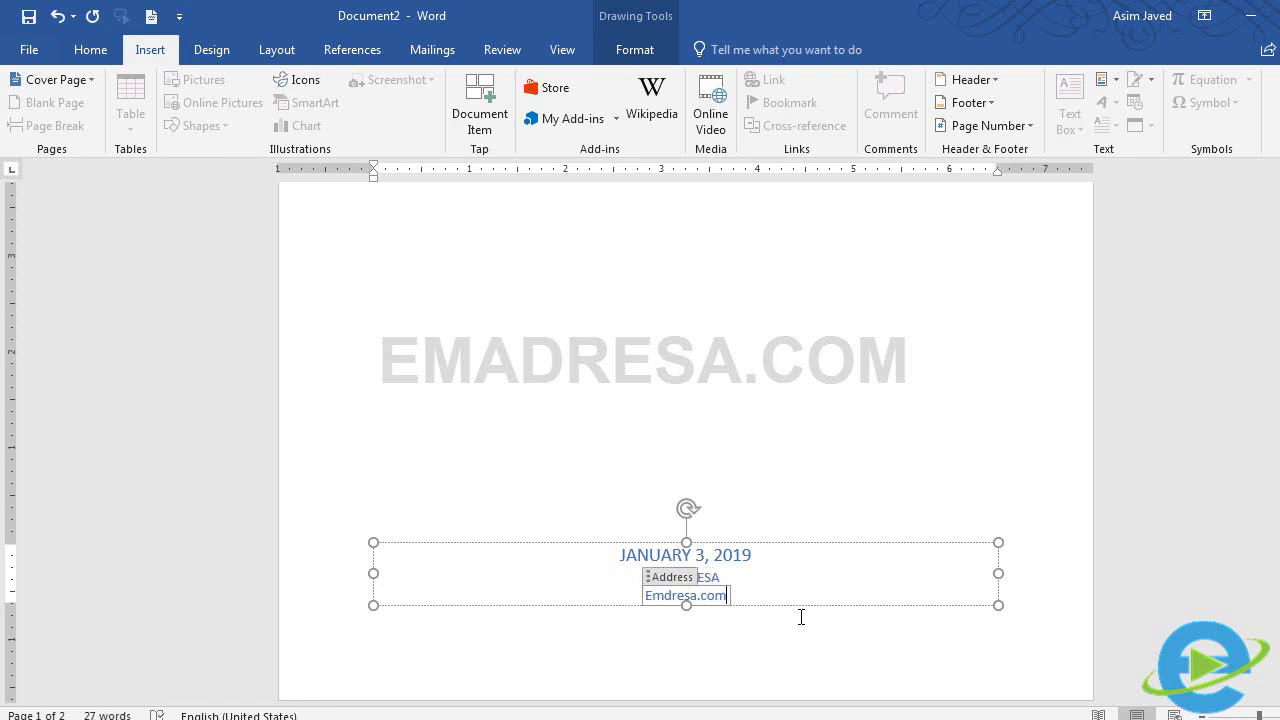
key(Escape)
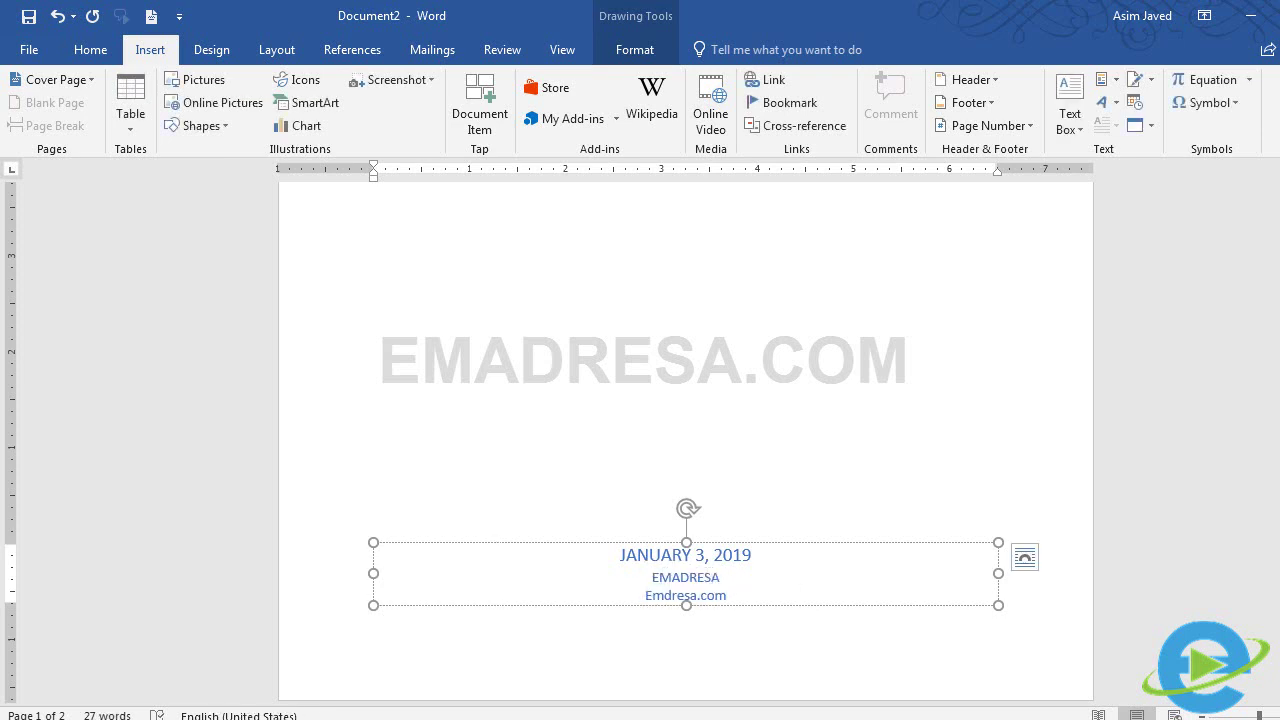
scroll(686, 400, up, 5)
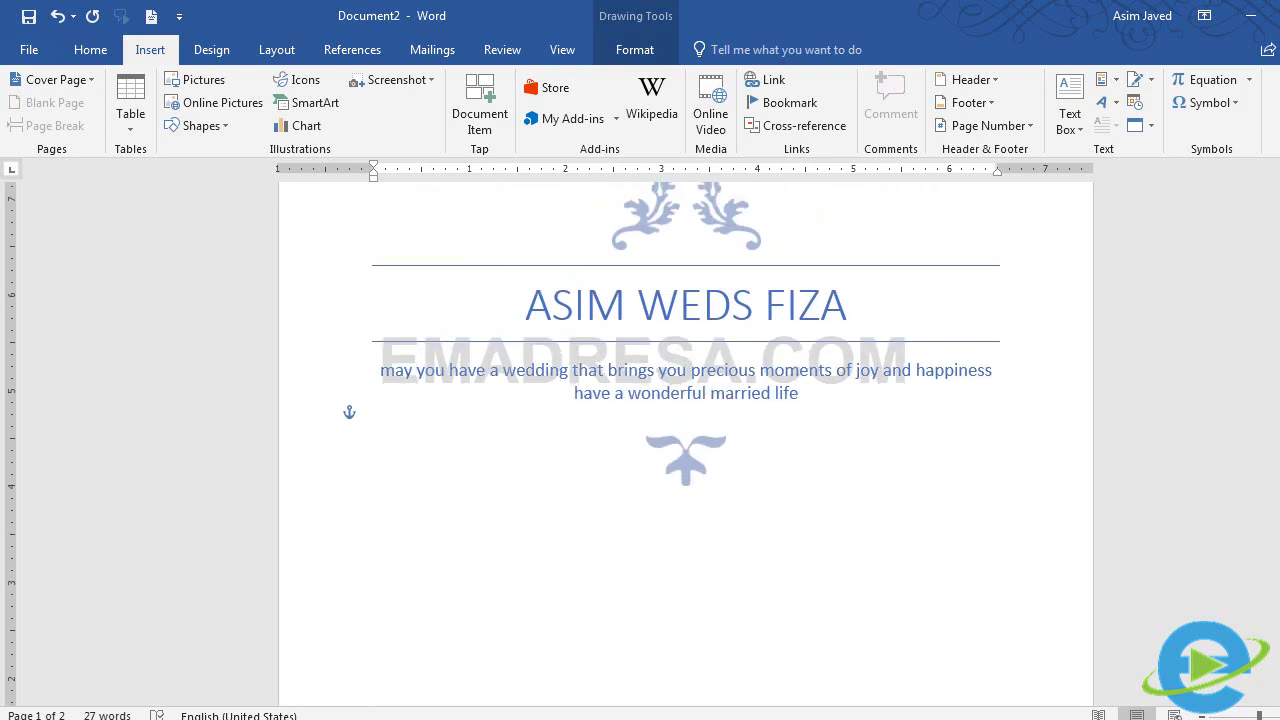
- Colour the cover-page verse orange with Font Color
scroll(686, 400, up, 1)
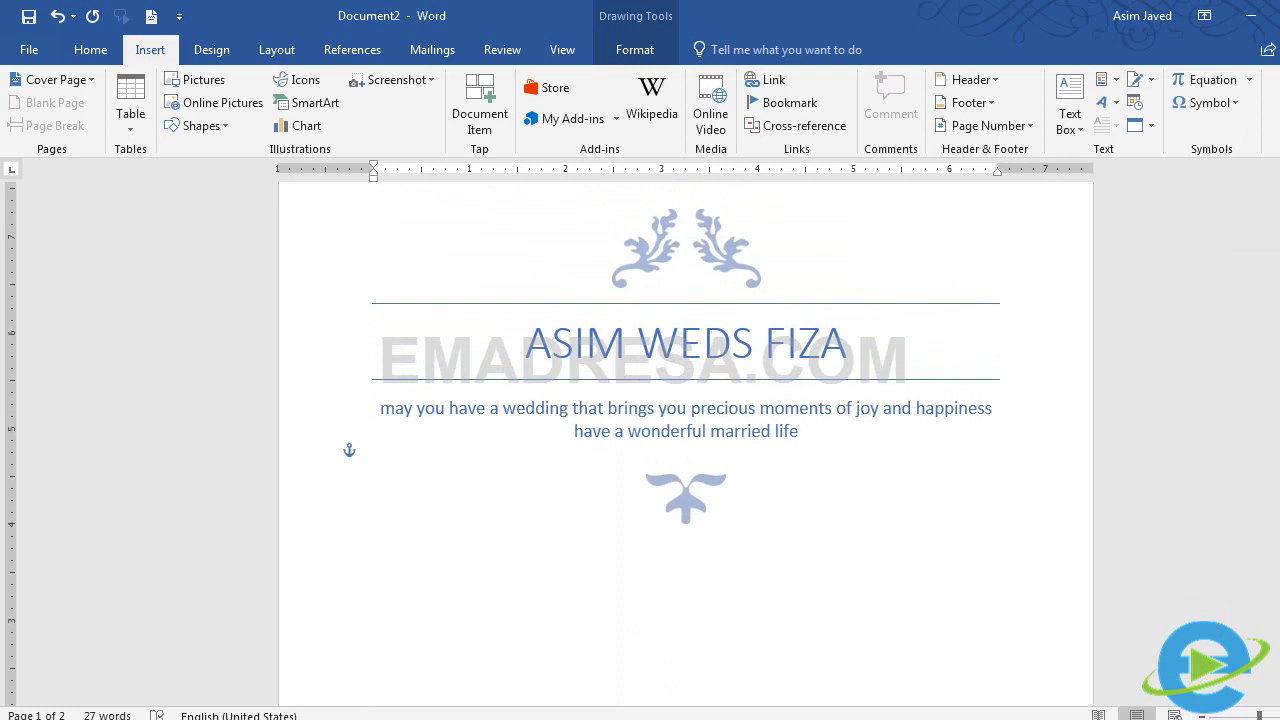
click(1202, 715)
click(1202, 715)
click(1202, 715)
click(1202, 715)
click(1202, 715)
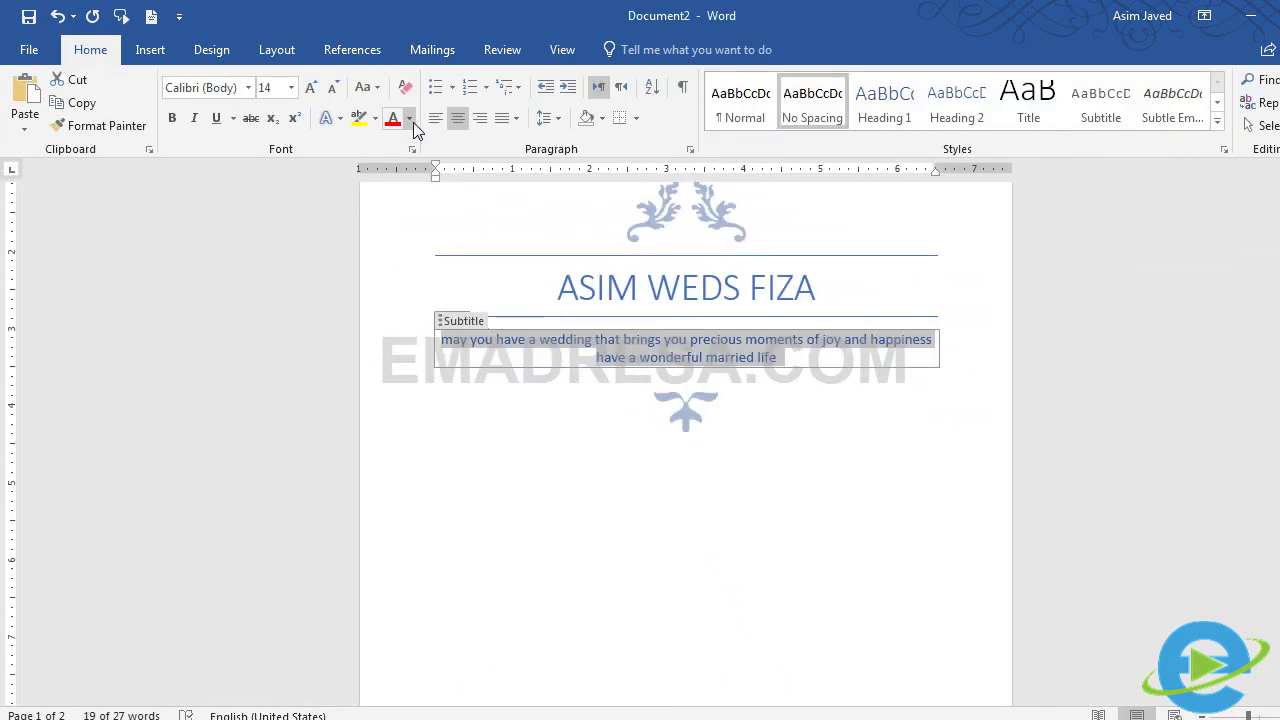
click(409, 118)
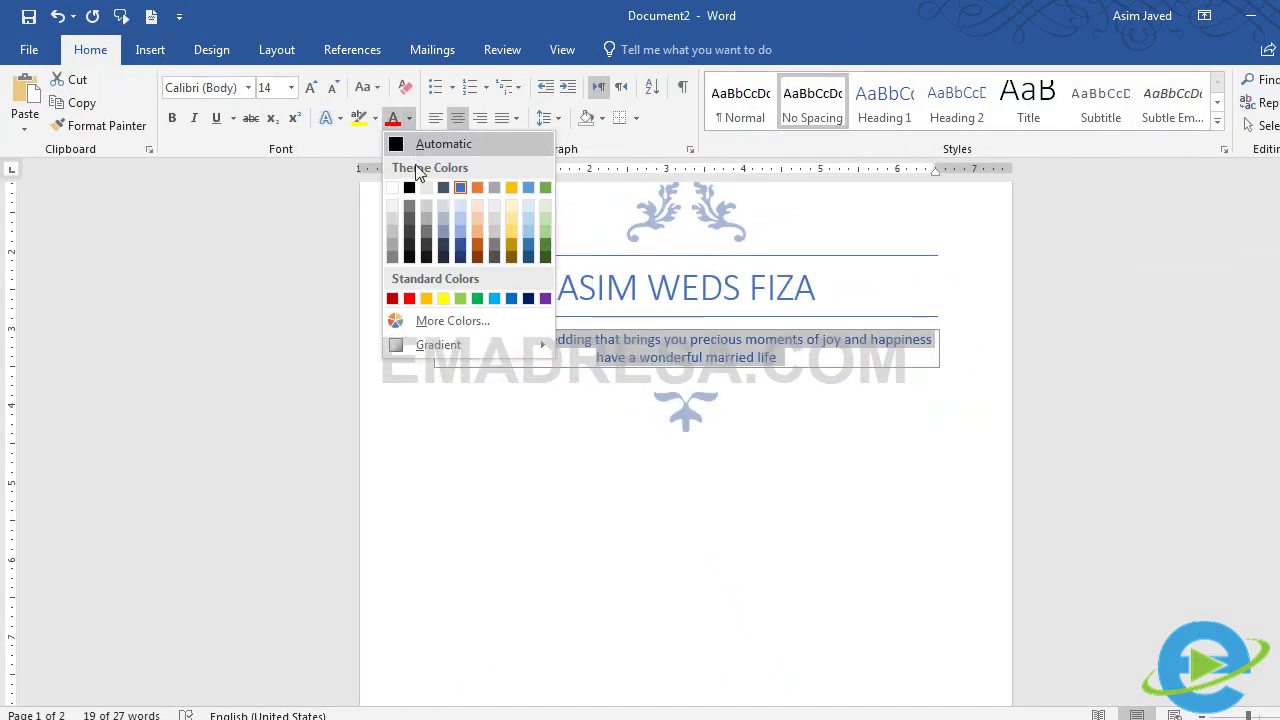
click(478, 260)
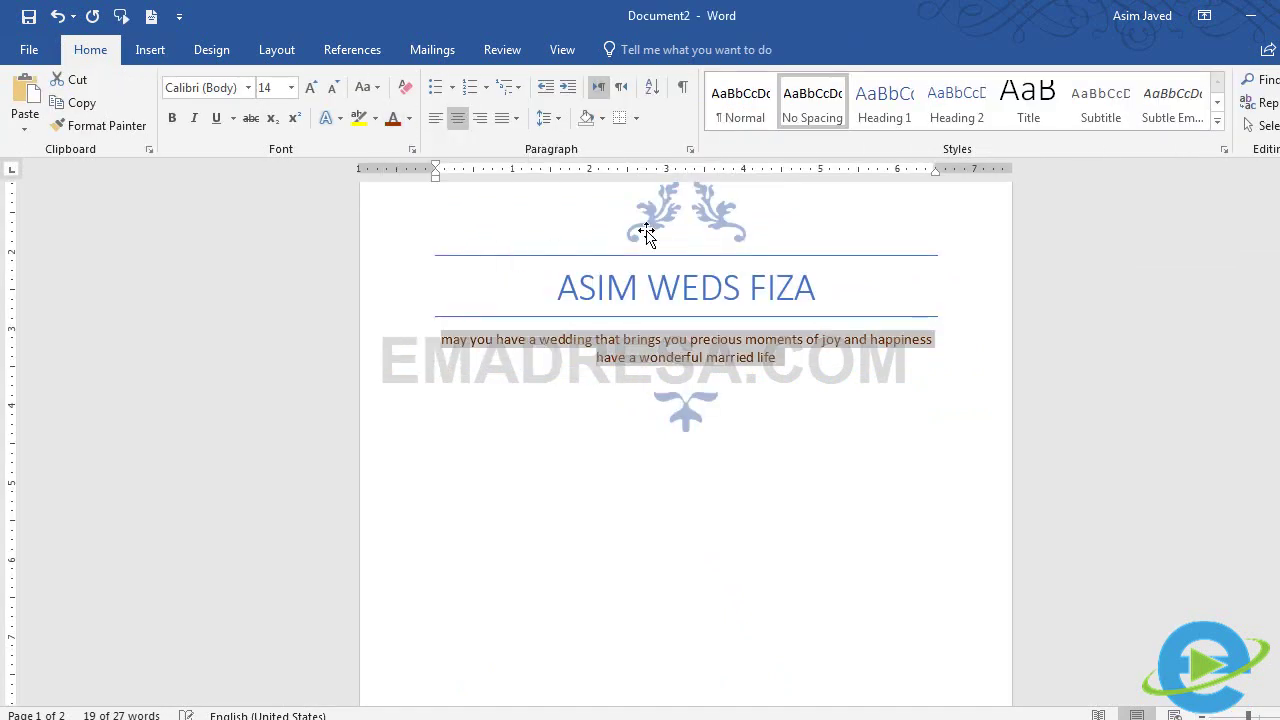
- Give the ASIM WEDS FIZA title a grey text highlight, then place the cursor in the verse
triple_click(686, 288)
click(375, 118)
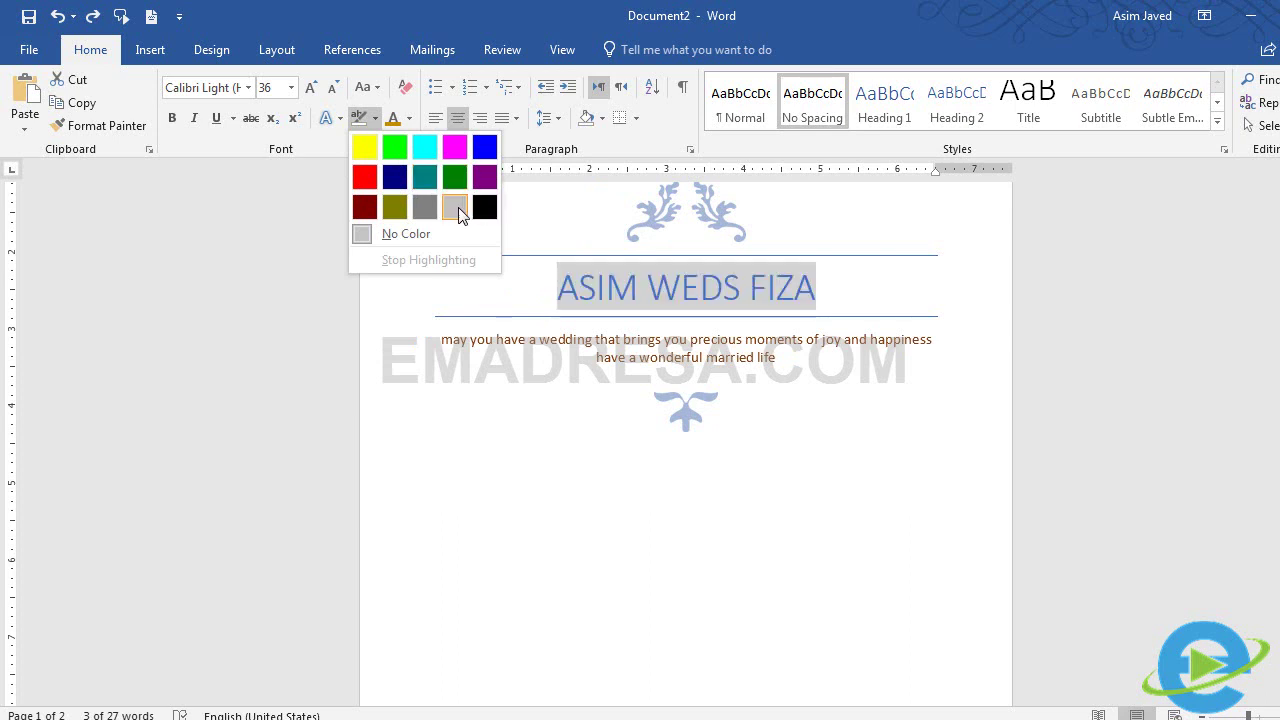
click(426, 205)
key(Right)
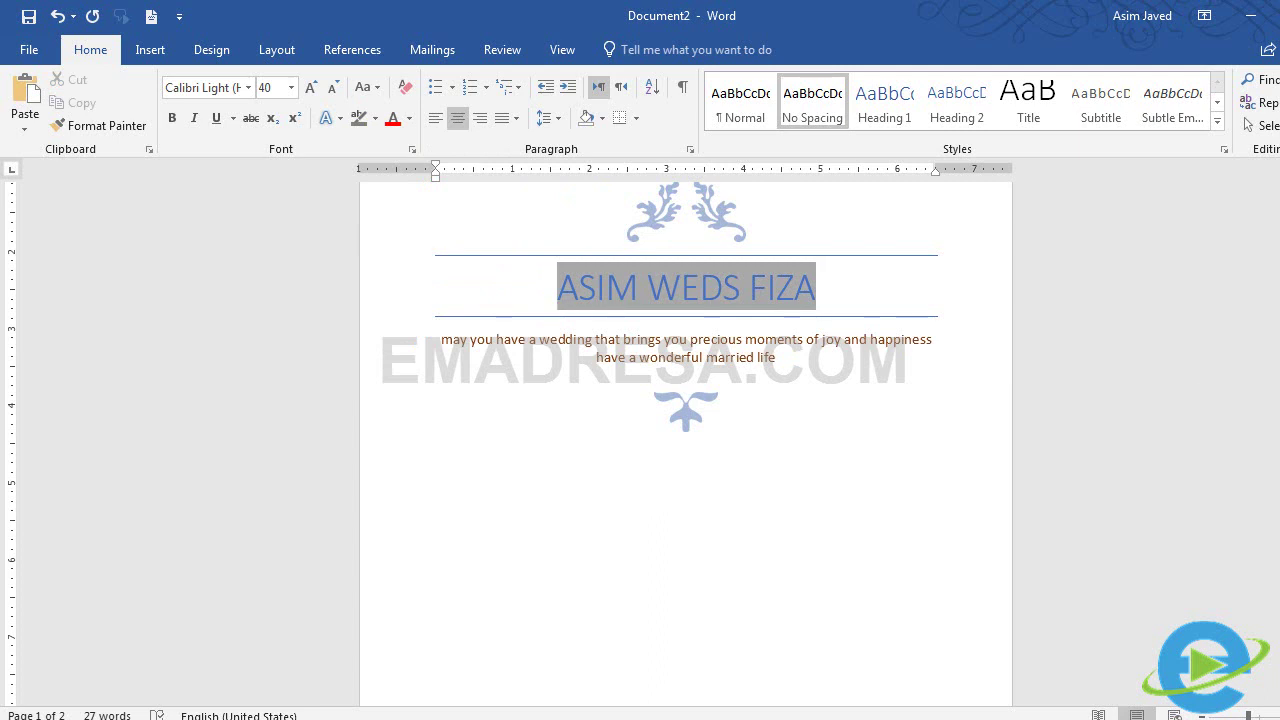
scroll(1240, 352, up, 2)
click(702, 441)
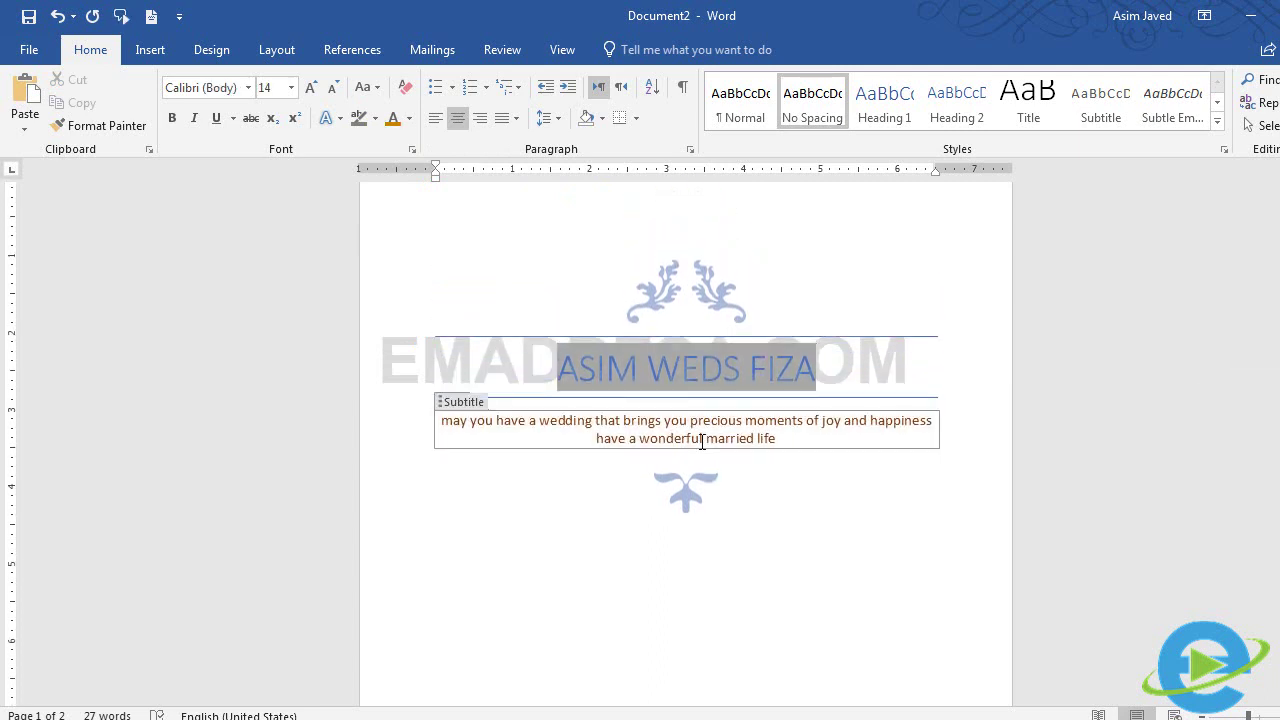
- Paste two copies of the wedding verse at the end of the document on page 2
key(ctrl+End)
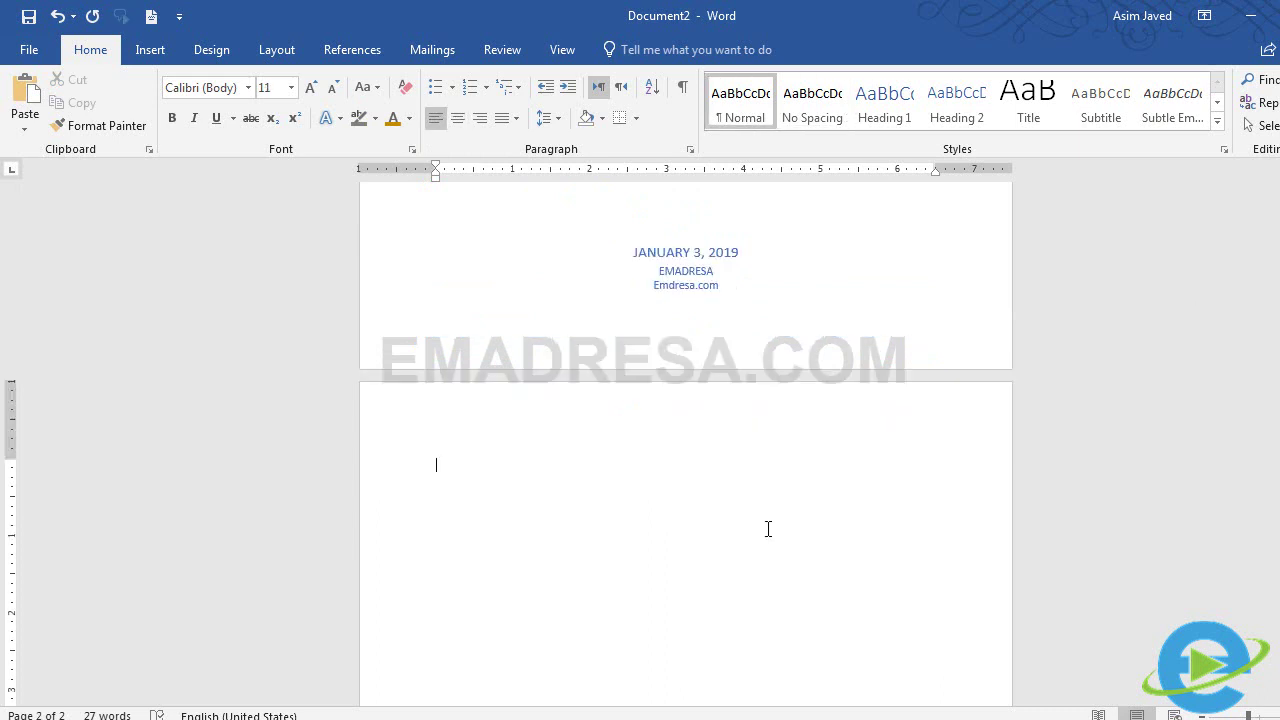
text(may you have a wedding that brings you percious moments of joy and happiness have a wonderful marrried life)
text(may you have a wedding that brings you percious moments of joy and happiness have a wonderful marrried life)
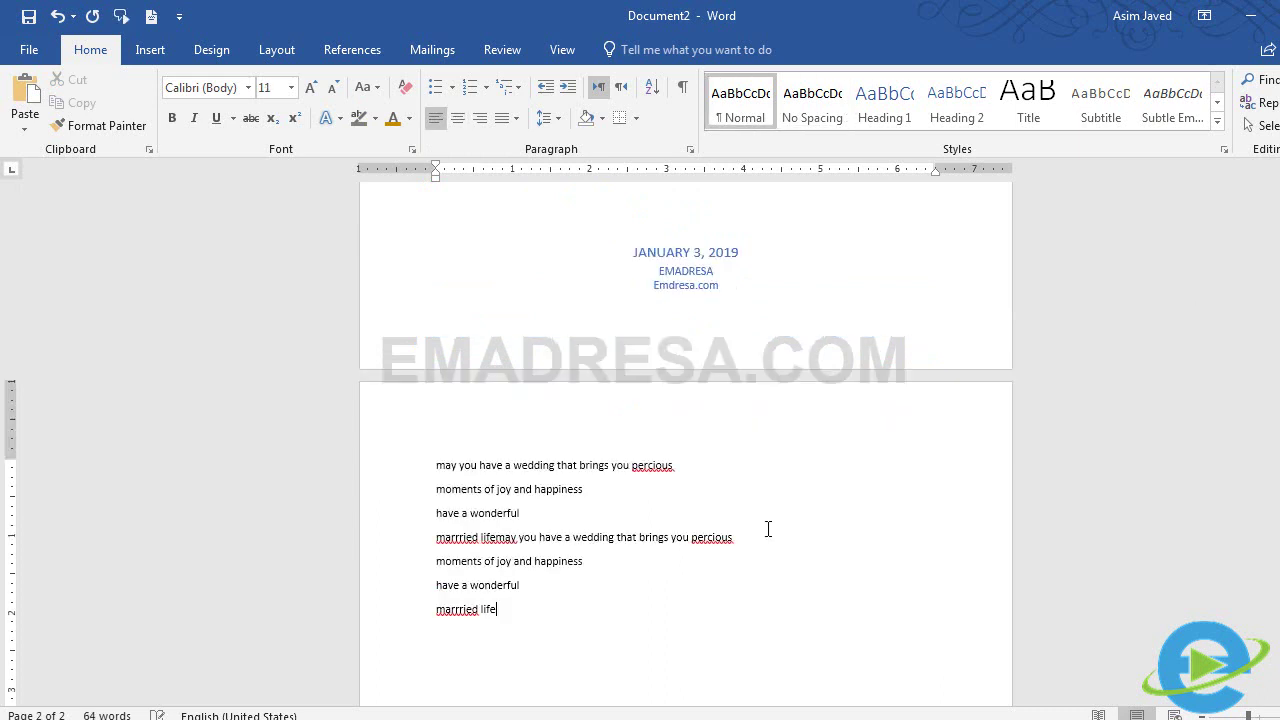
text(may you have a wedding that brings you percious moments of joy and happiness have a wonderful marrried life)
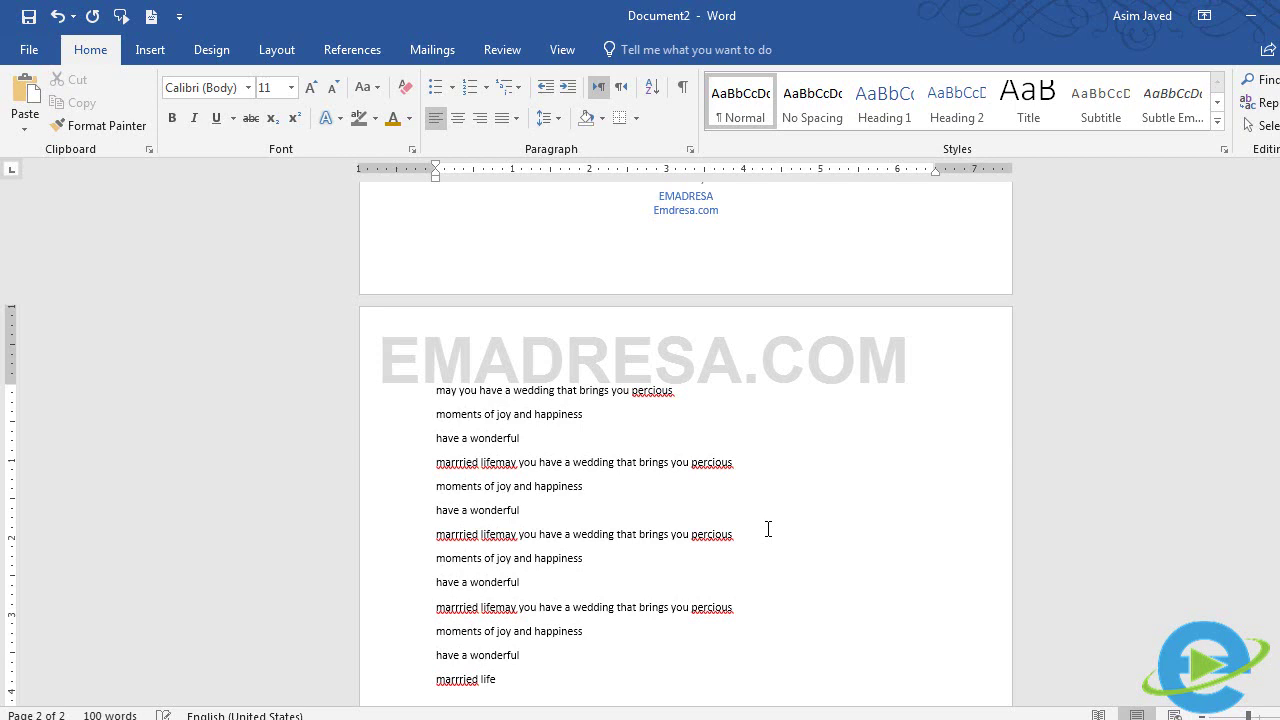
scroll(768, 529, up, 5)
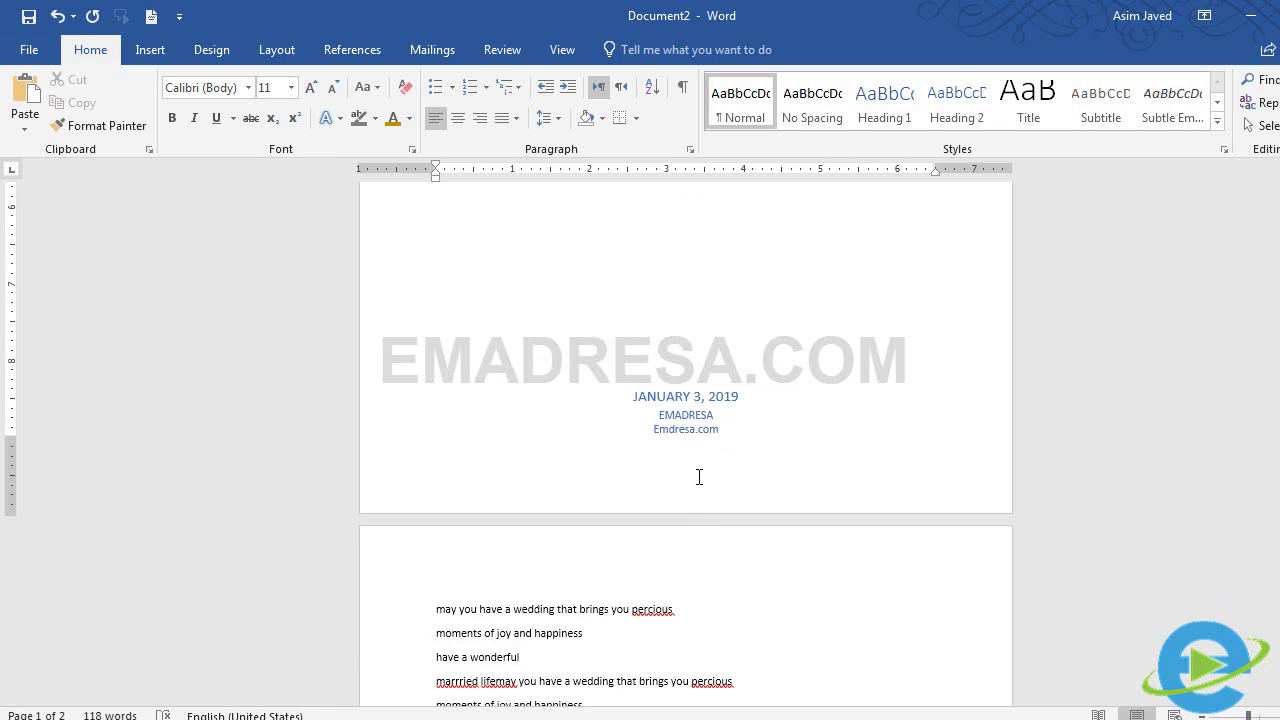
- Insert three blank pages after the cover page using Blank Page in the Insert tab's Pages group
click(150, 50)
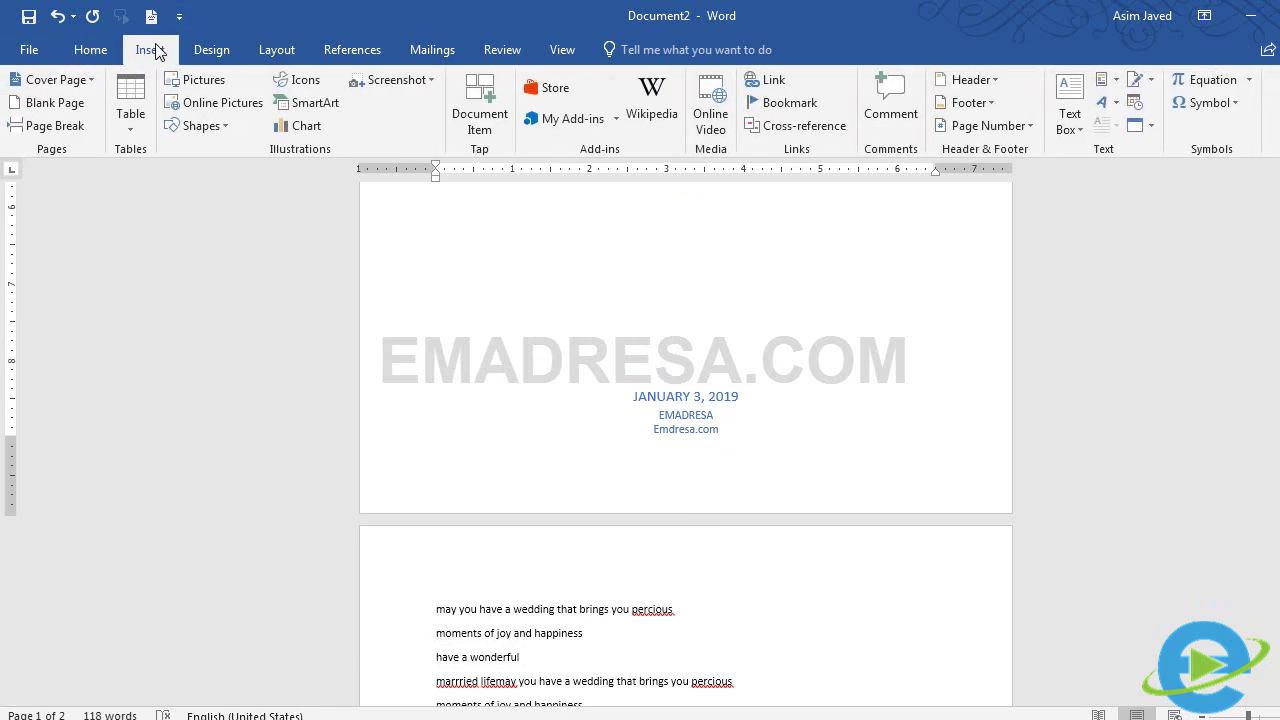
click(47, 108)
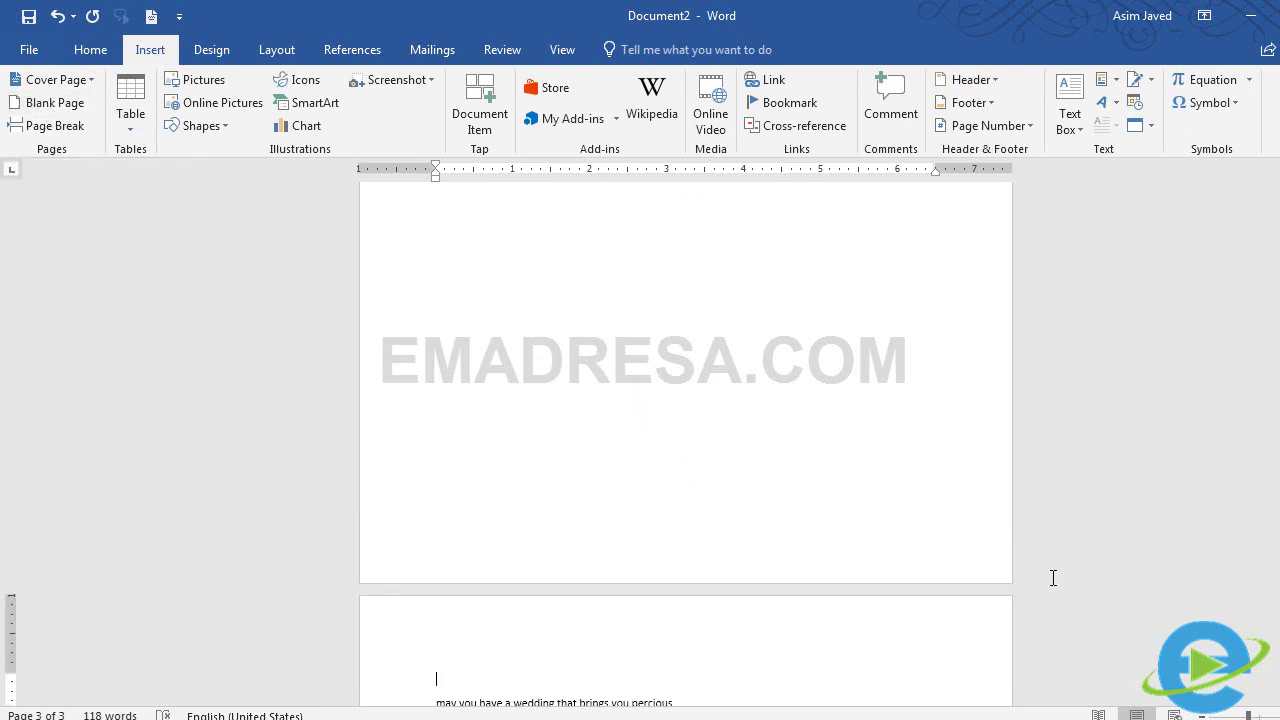
scroll(611, 493, down, 5)
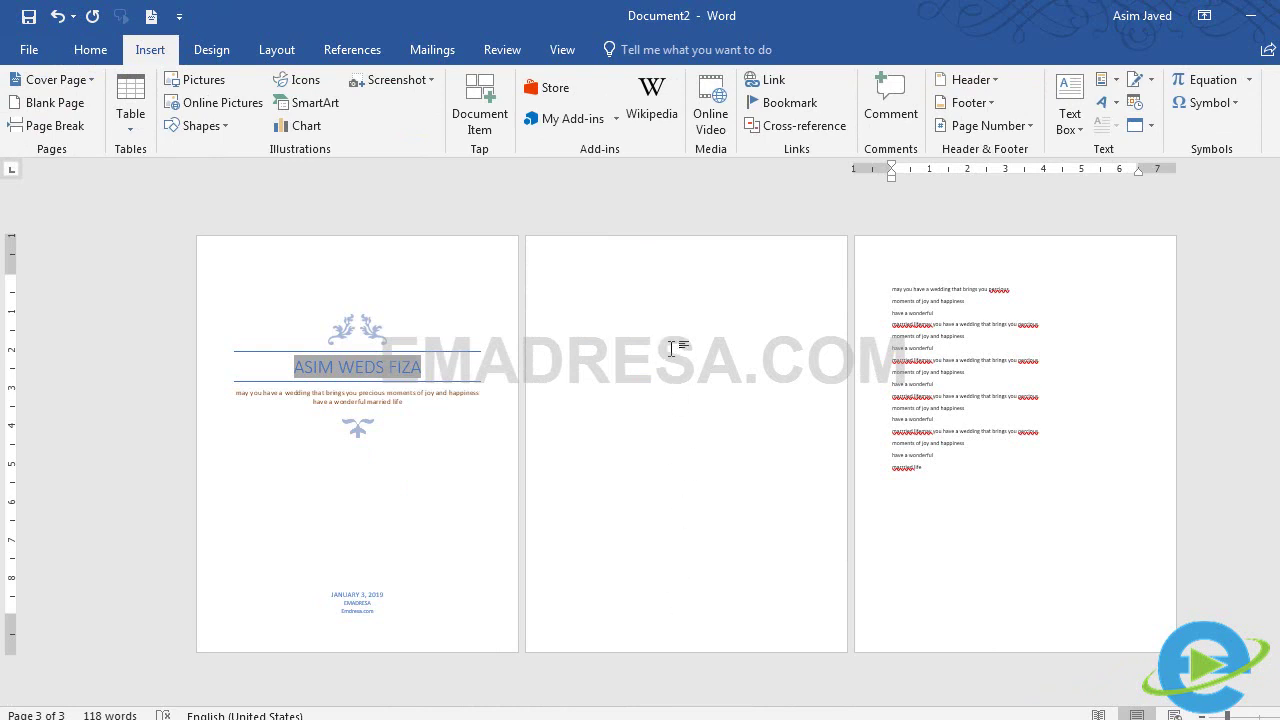
click(50, 112)
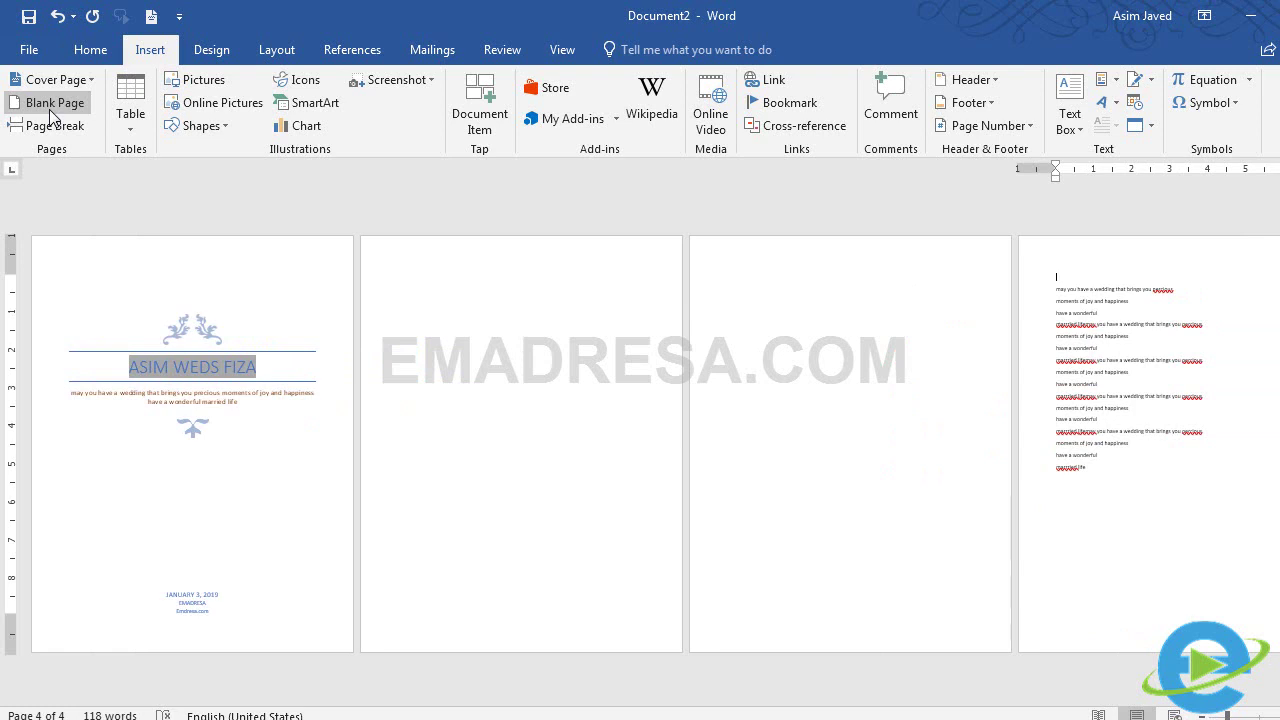
click(72, 113)
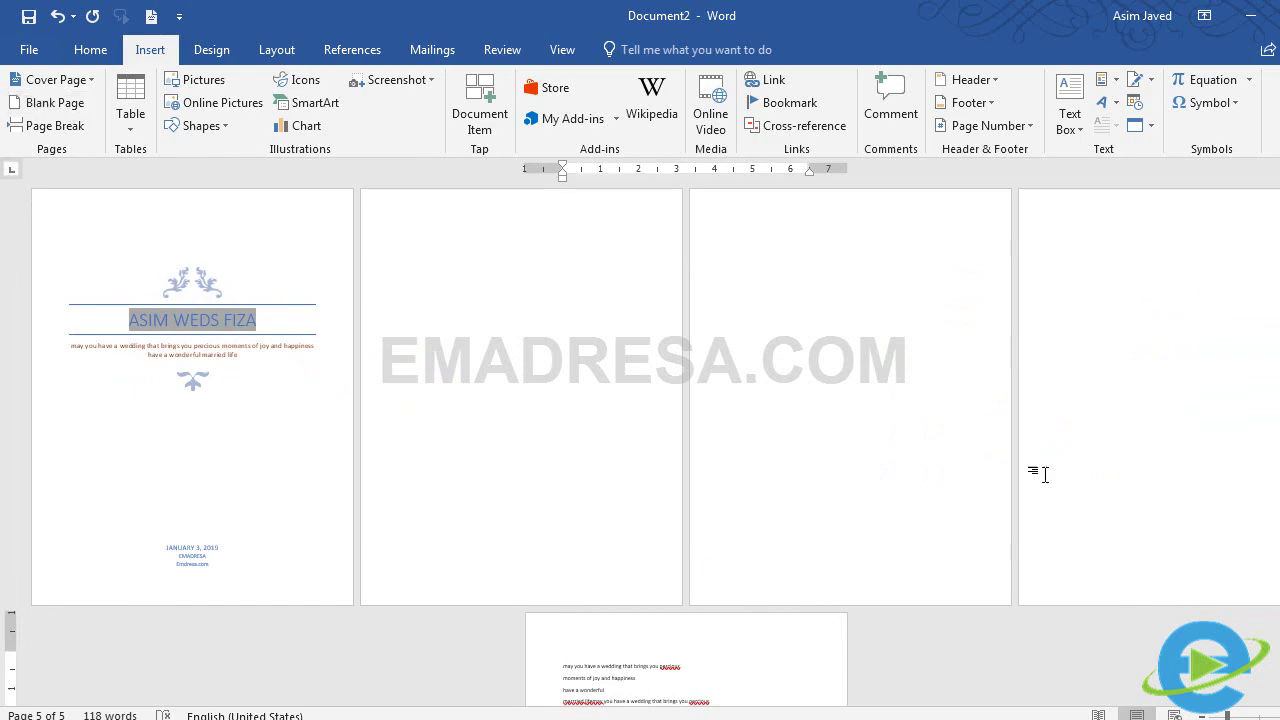
- Add a new line after the last verse, paste more copies onto page 6, and insert a page break
ctrl+scroll(863, 580, up, 3)
scroll(560, 400, down, 3)
scroll(560, 415, down, 4)
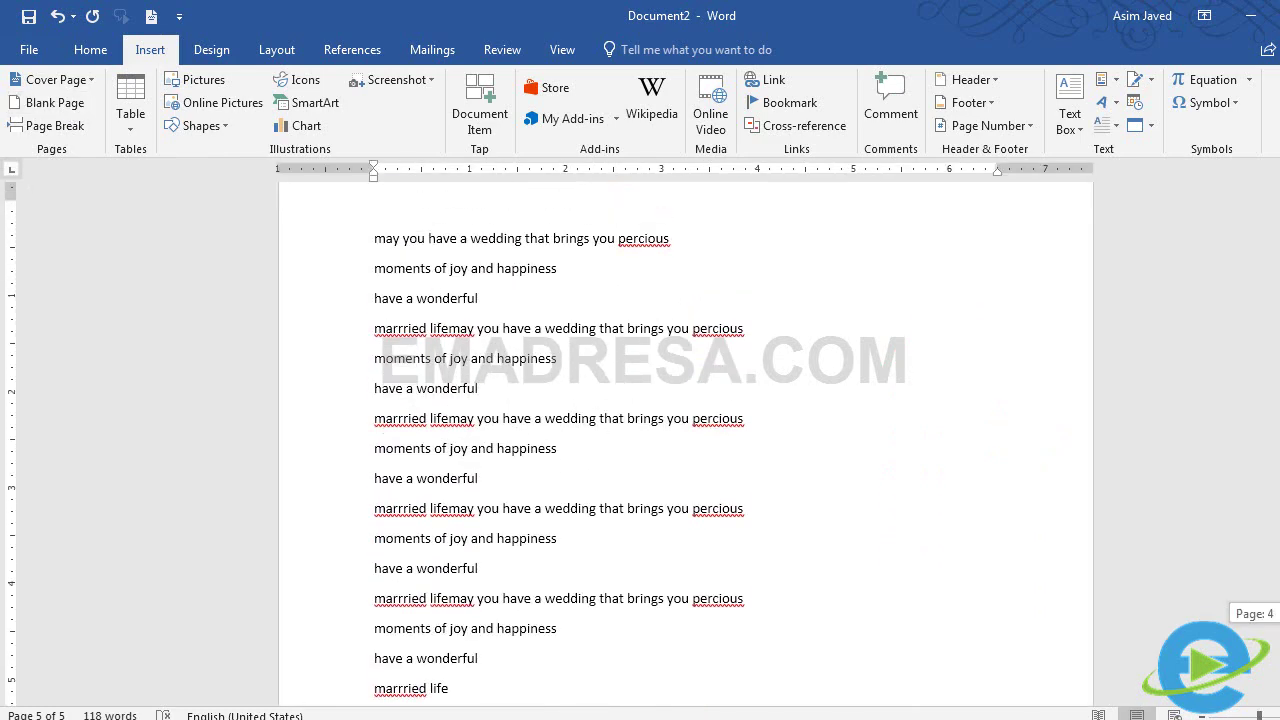
scroll(685, 440, down, 1)
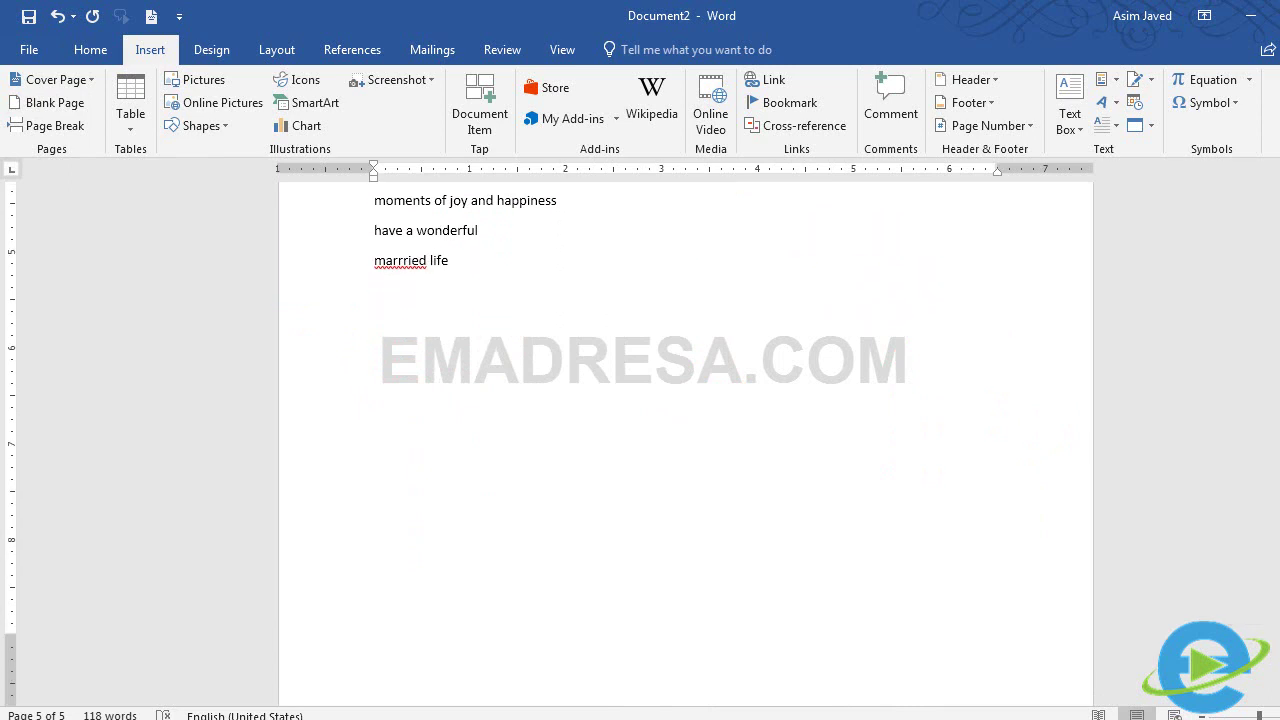
scroll(560, 440, up, 5)
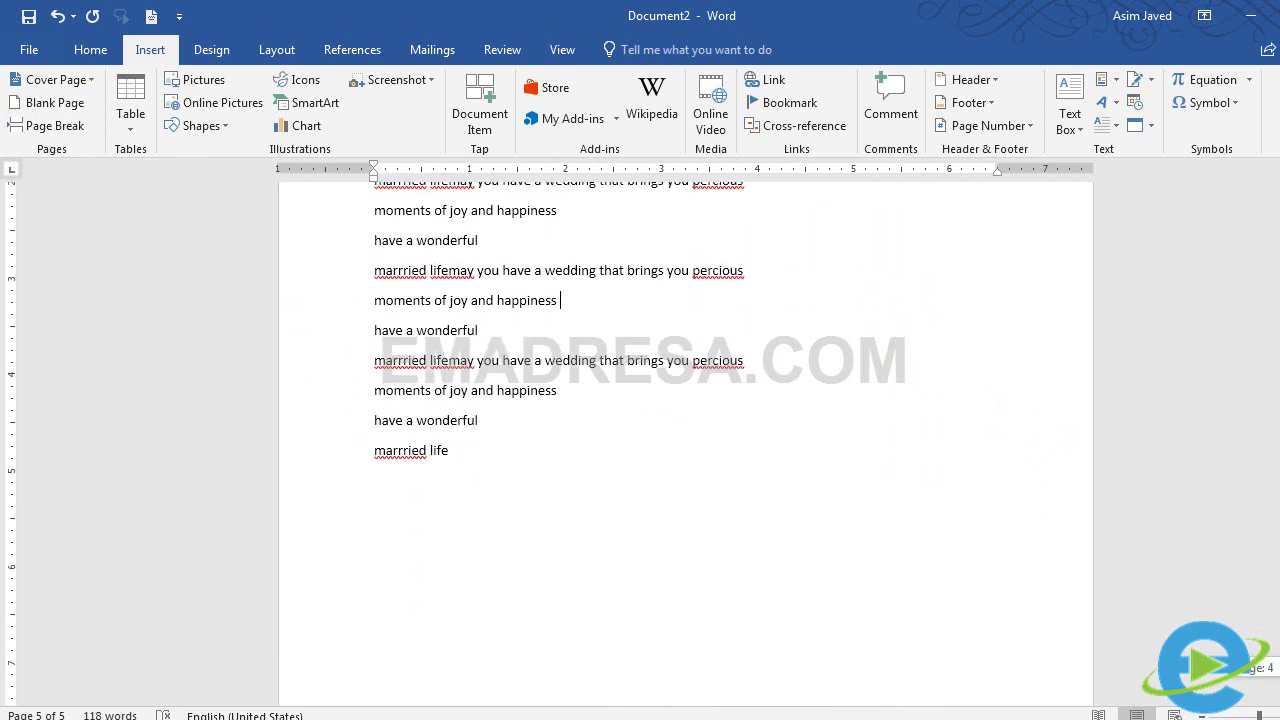
scroll(560, 440, down, 2)
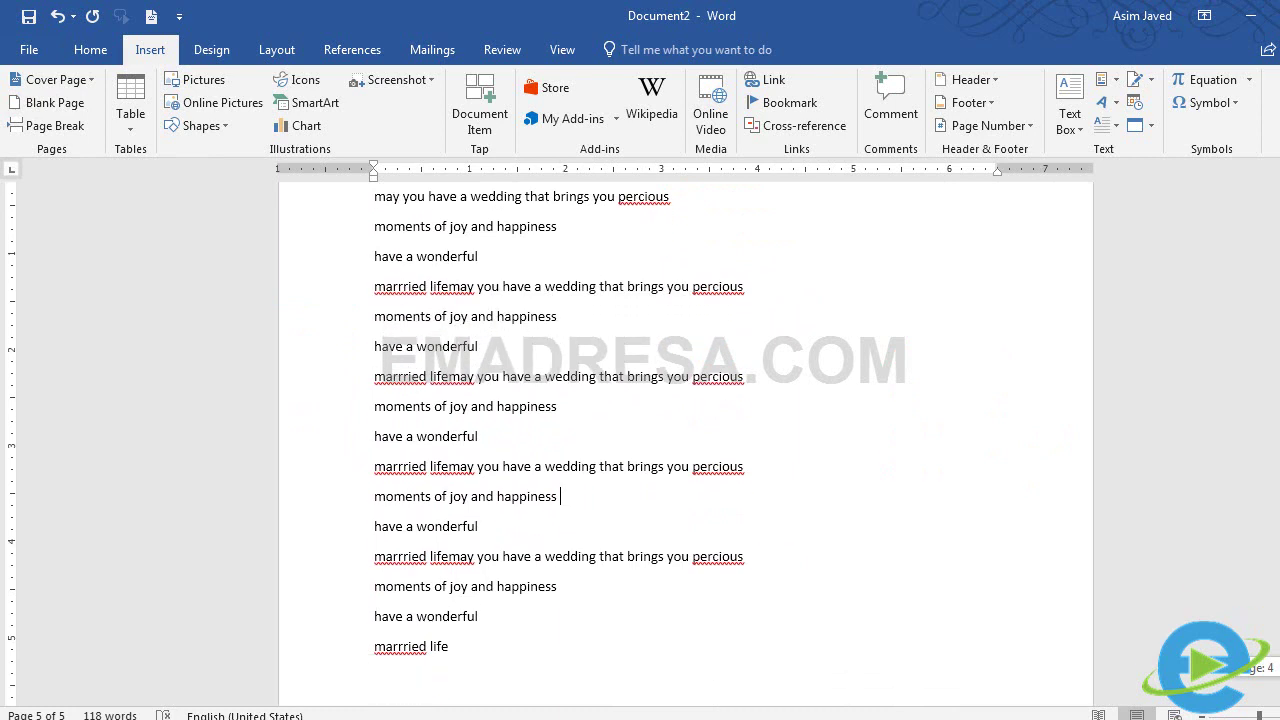
scroll(500, 371, down, 3)
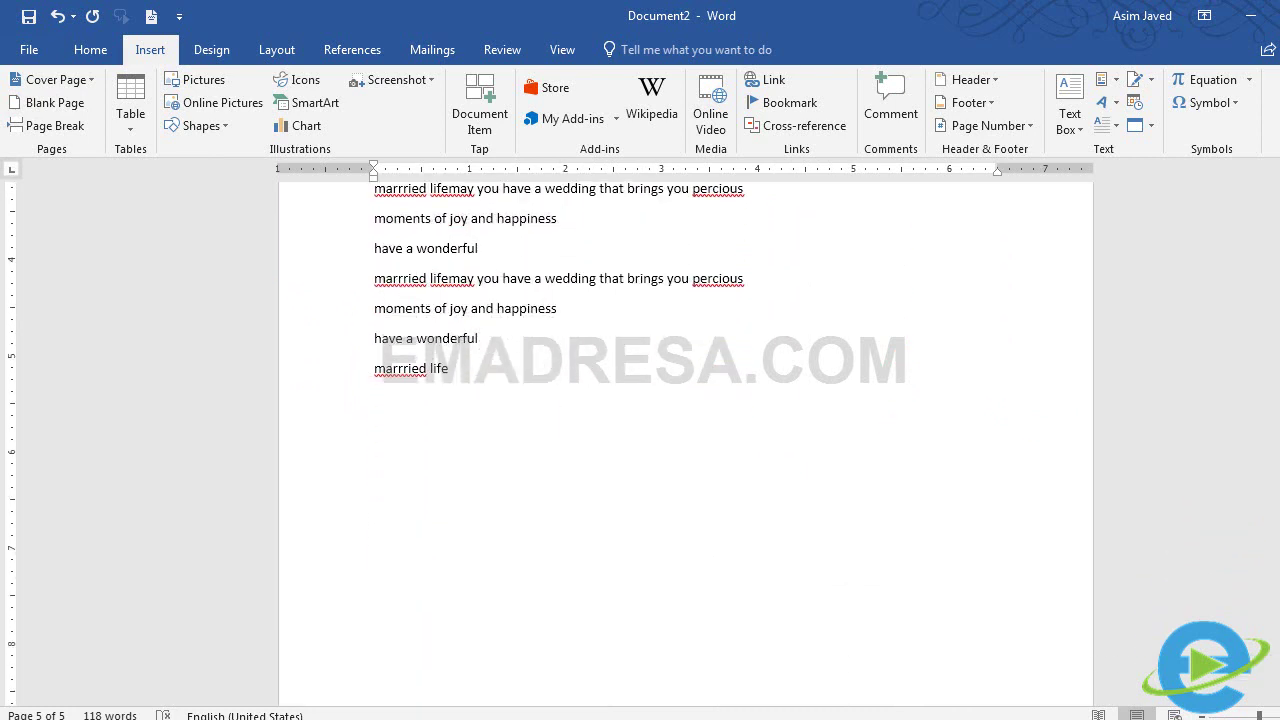
click(490, 374)
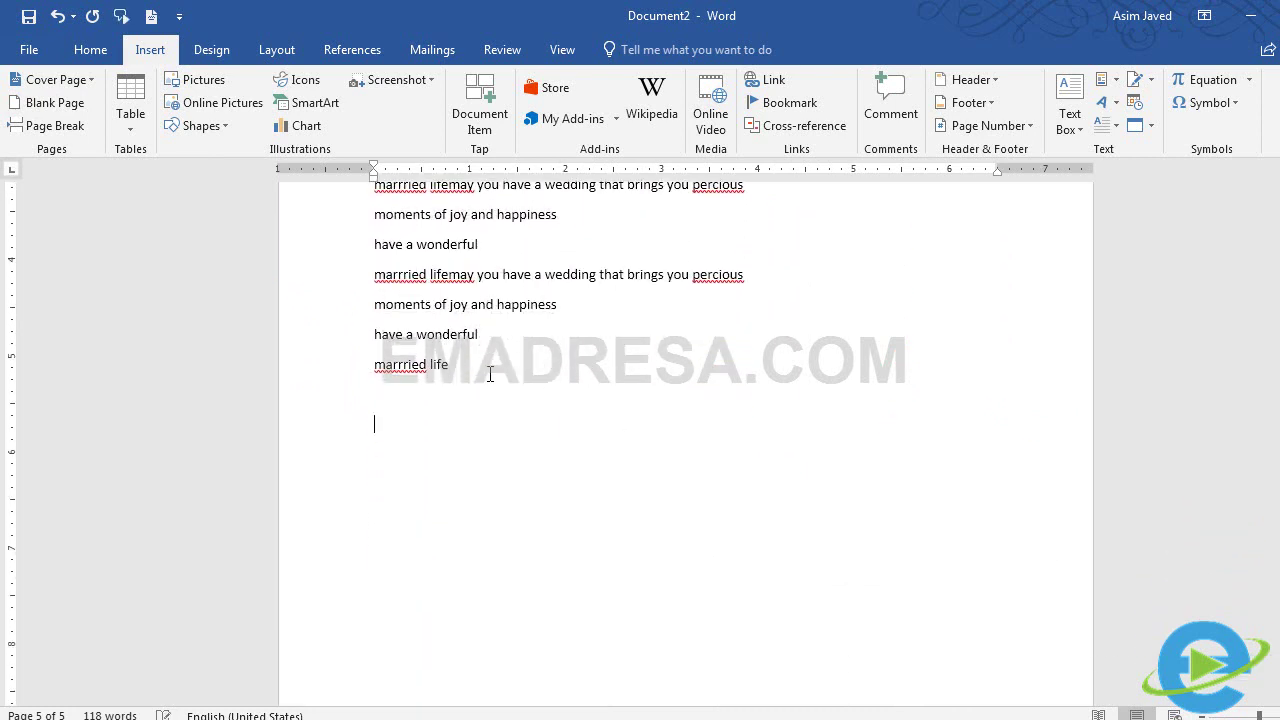
key(Return)
key(Return)
key(Return)
key(Return)
key(Return)
key(Return)
key(Return)
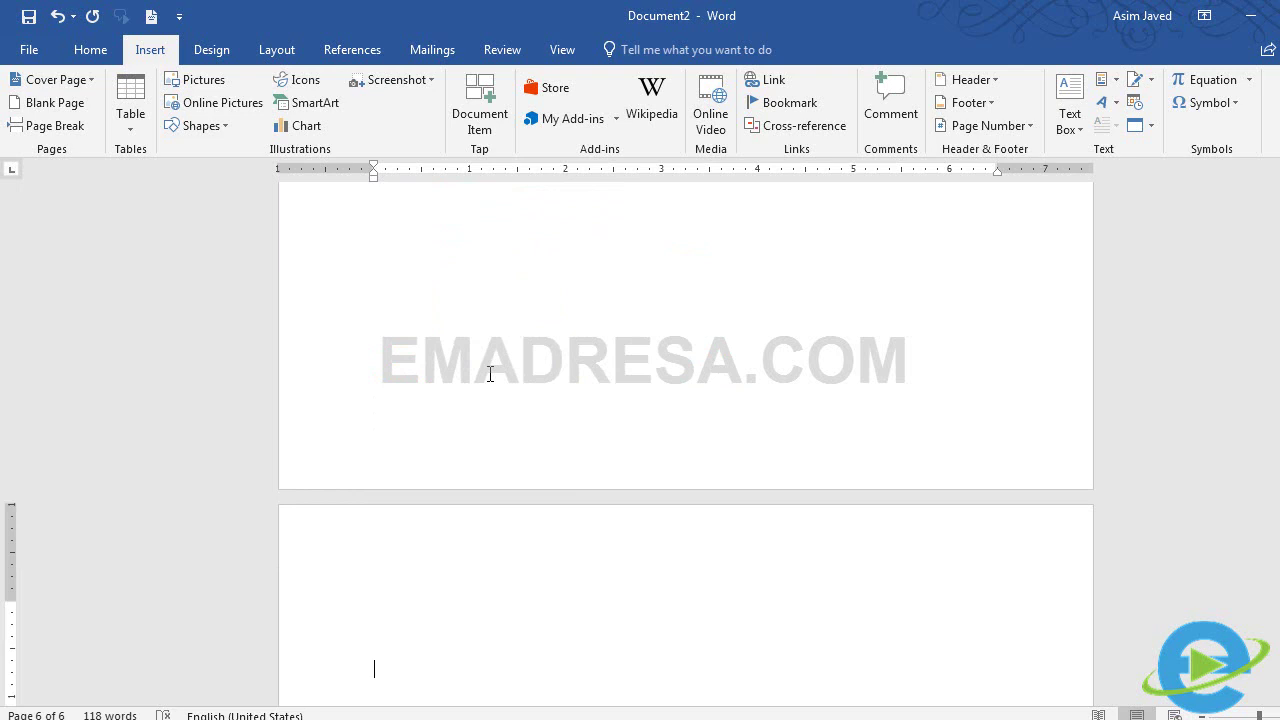
key(ctrl+v)
key(ctrl+v)
key(ctrl+v)
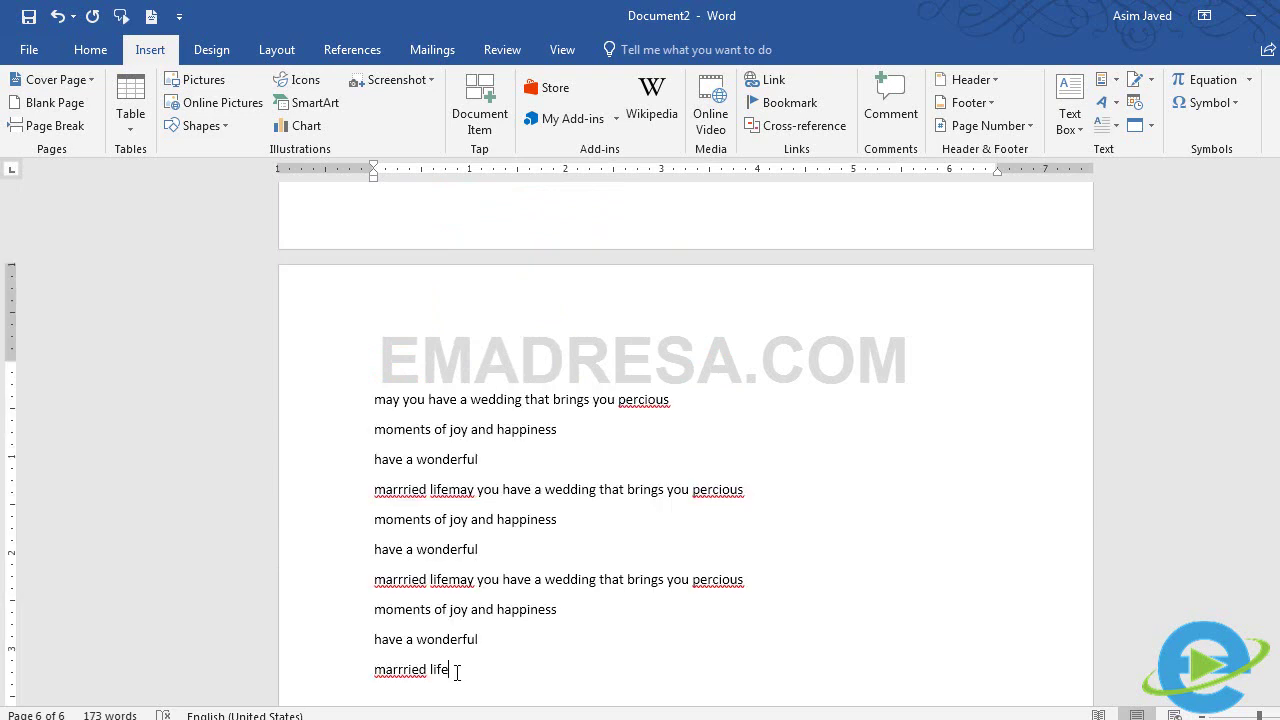
click(55, 126)
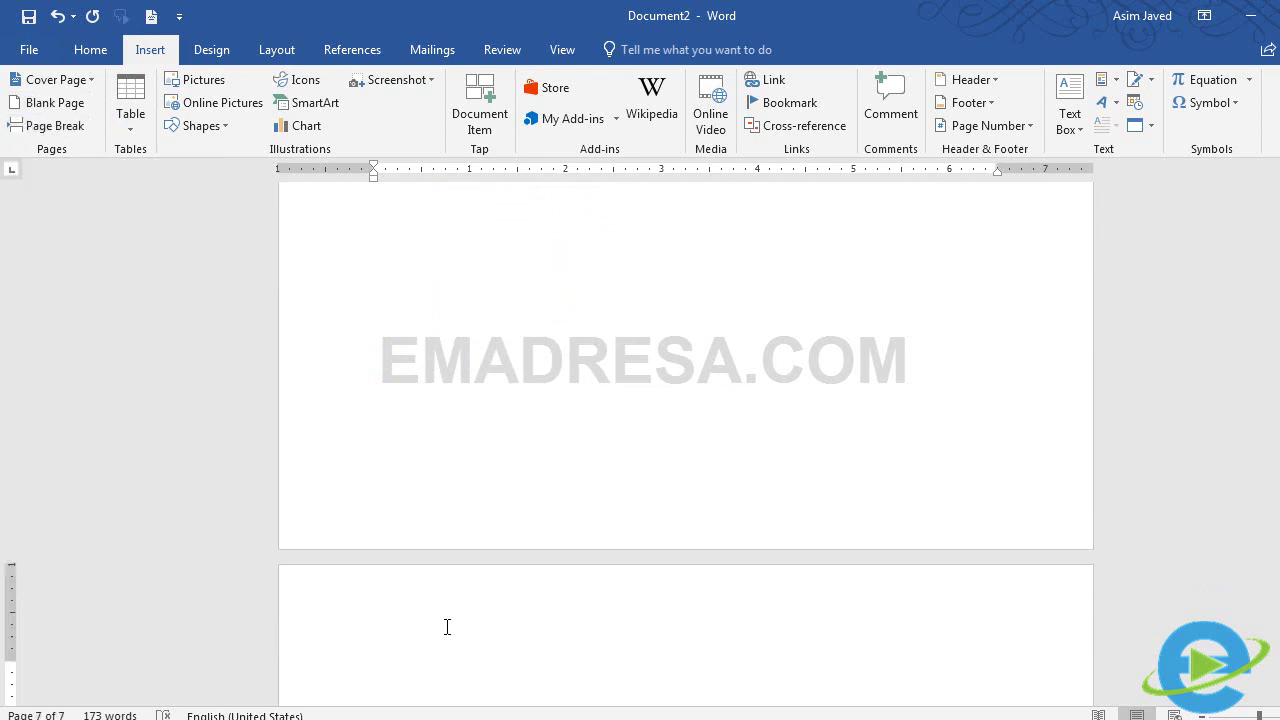